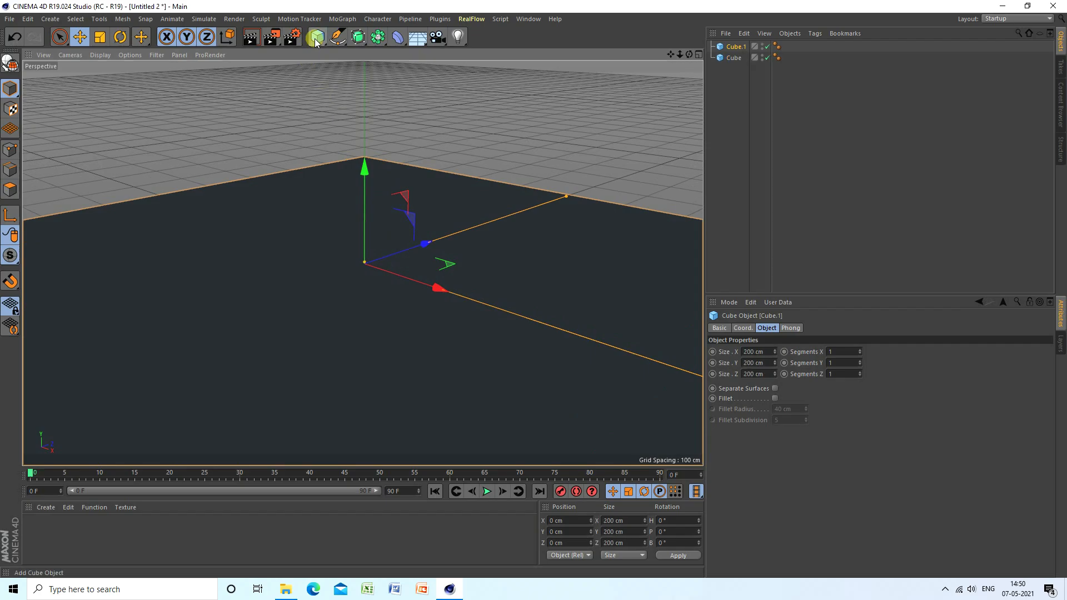
Step: Undo the extra cube, then add a torus and raise it to about 153 cm above the floor slab
key("ctrl+z")
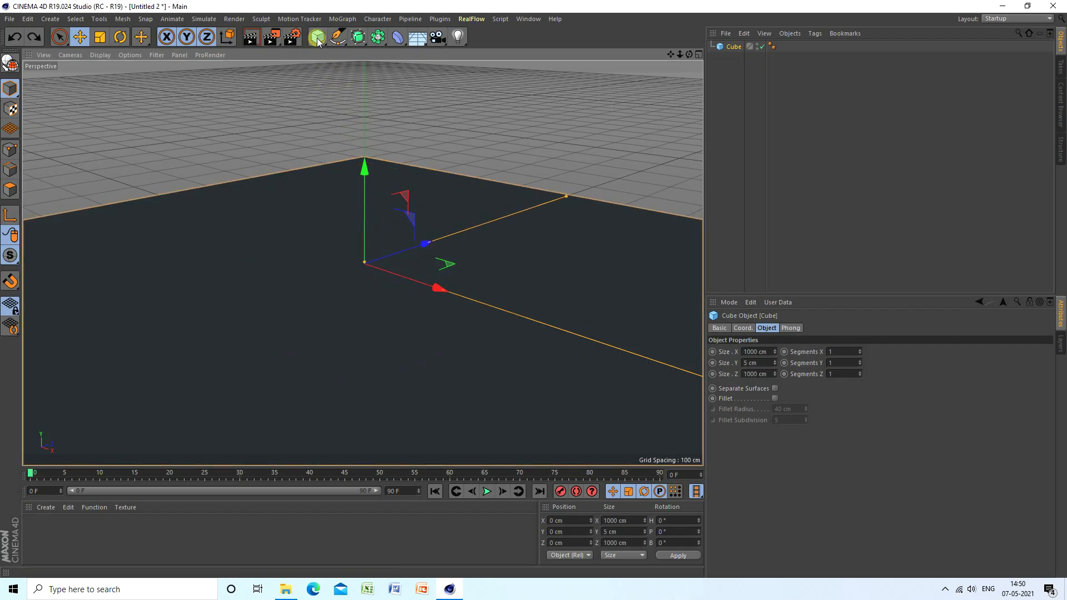
left_click(317, 36)
left_click(362, 95)
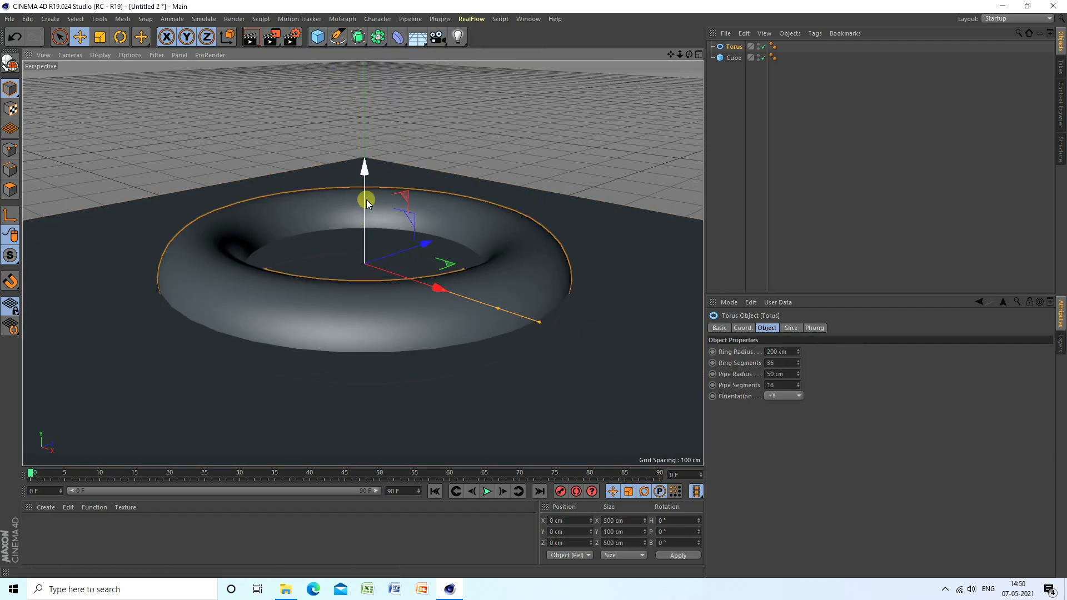
left_click_drag(365, 199, 365, 61)
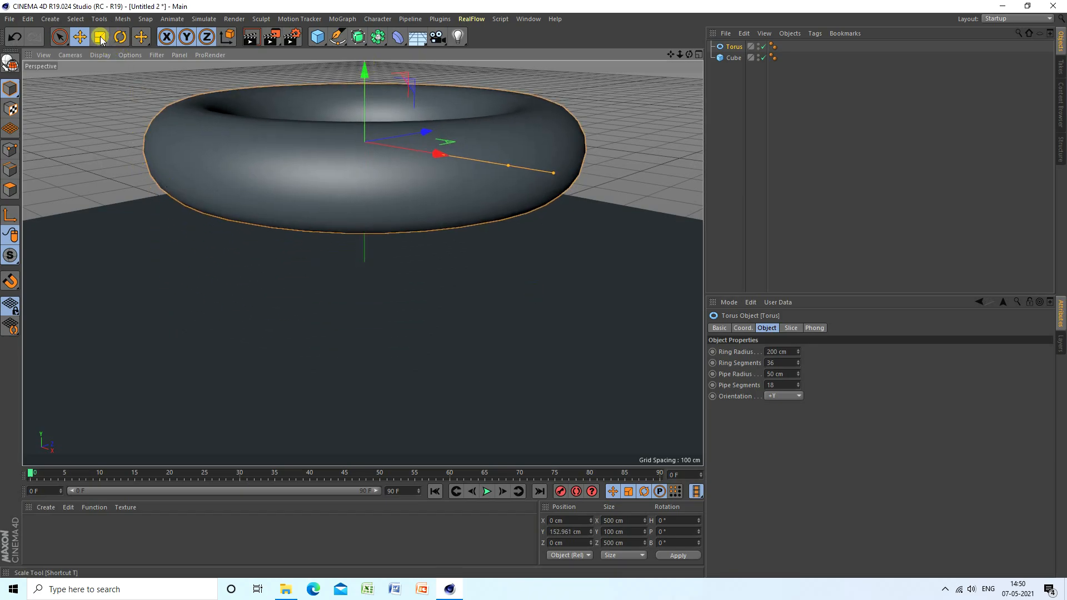
Step: Scale the torus down uniformly to about 110.5 cm wide and 22.1 cm high
key("t")
left_click_drag(441, 78, 174, 229)
key("e")
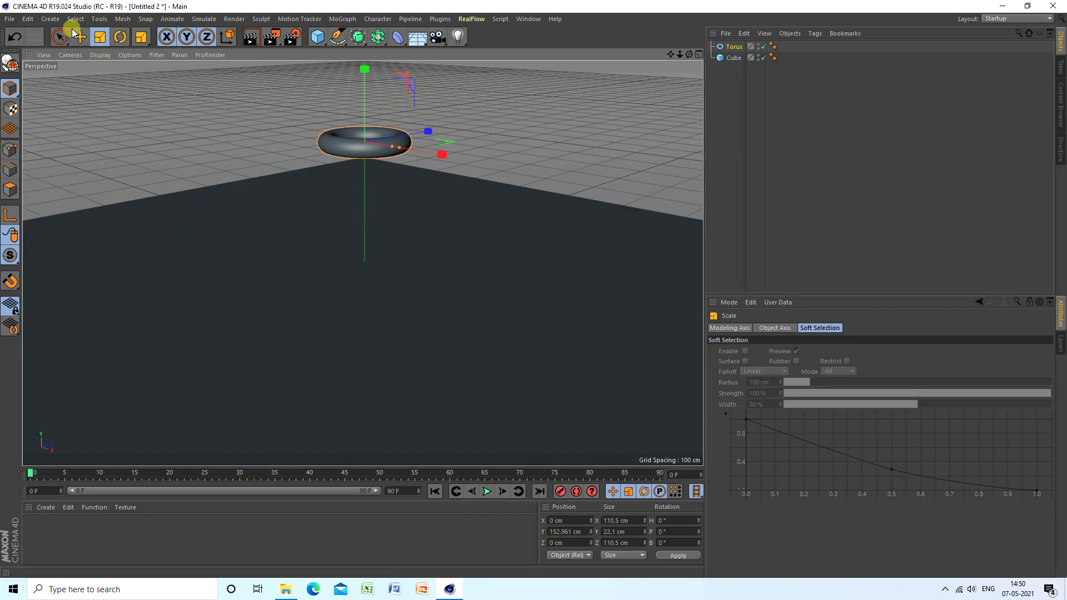
Step: Raise the torus to about 160.6 cm on Y and place a copy of it directly below at about 48.4 cm
scroll(369, 122, "up", 1)
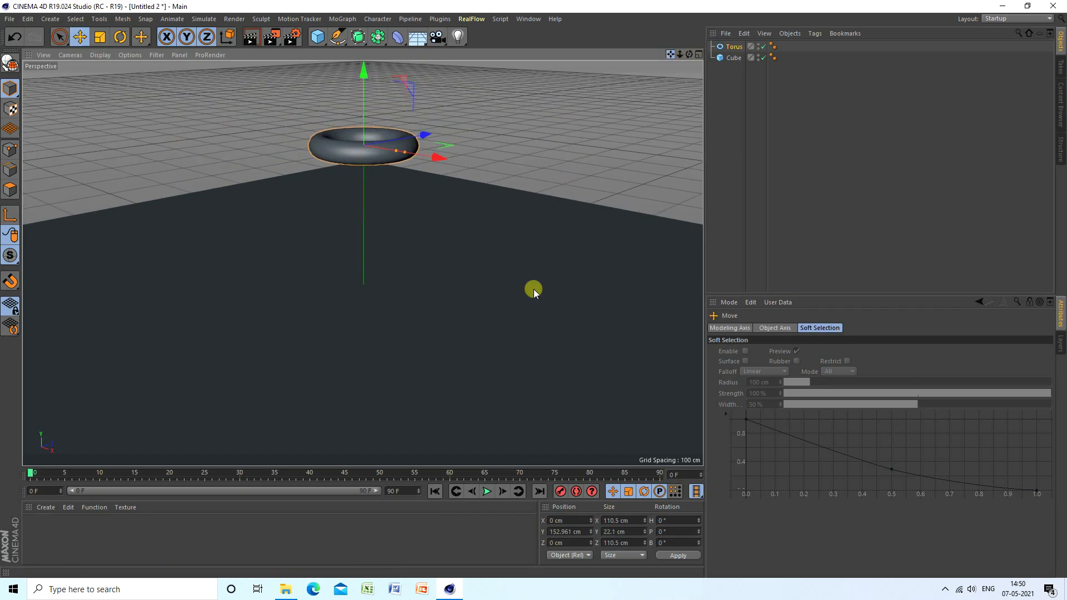
left_click_drag(534, 289, 540, 305)
left_click_drag(689, 54, 532, 281)
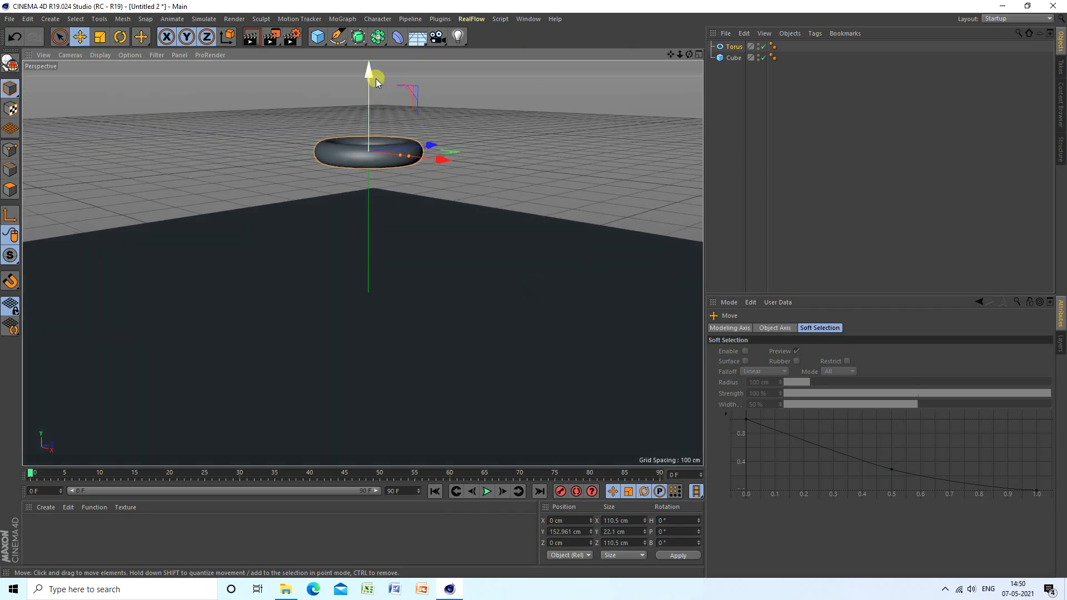
left_click_drag(375, 79, 367, 71)
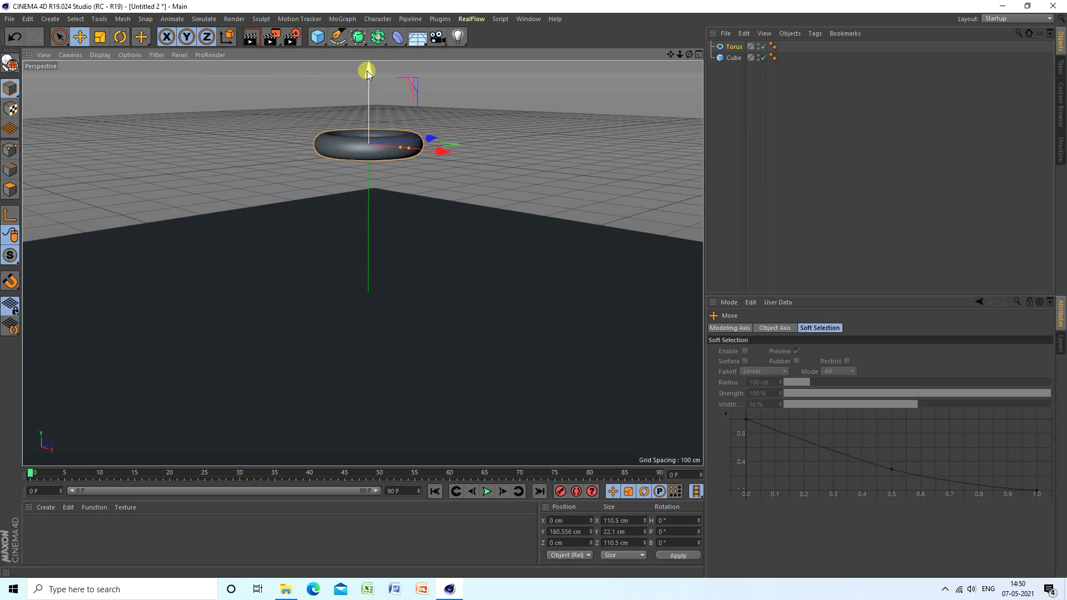
left_click_drag(367, 70, 362, 182, "ctrl")
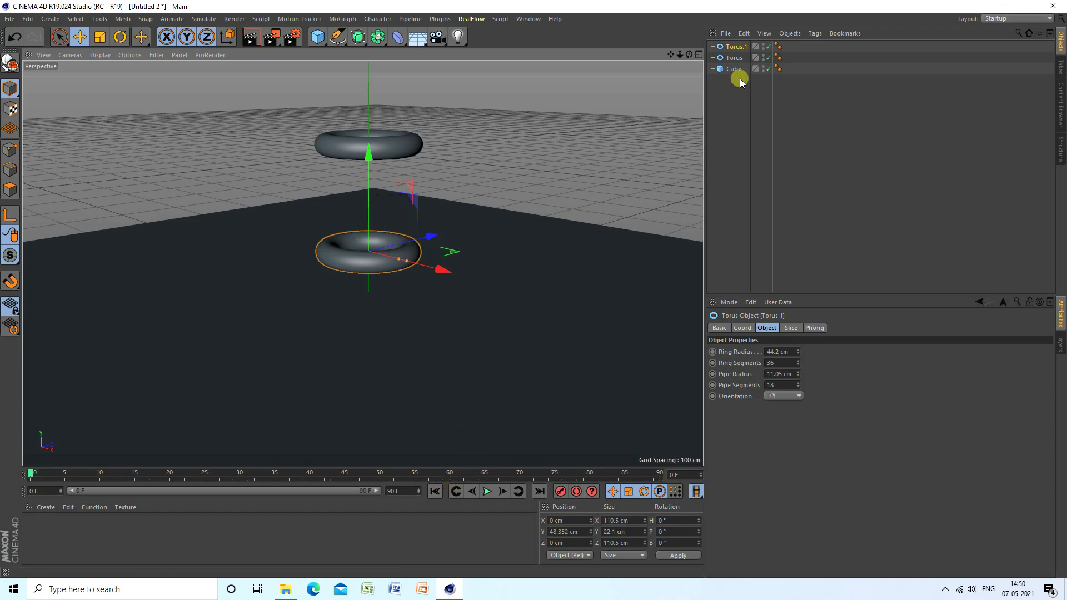
Step: Add a Vibrate tag to the upper torus and enable its rotation
left_click(734, 58)
right_click(734, 59)
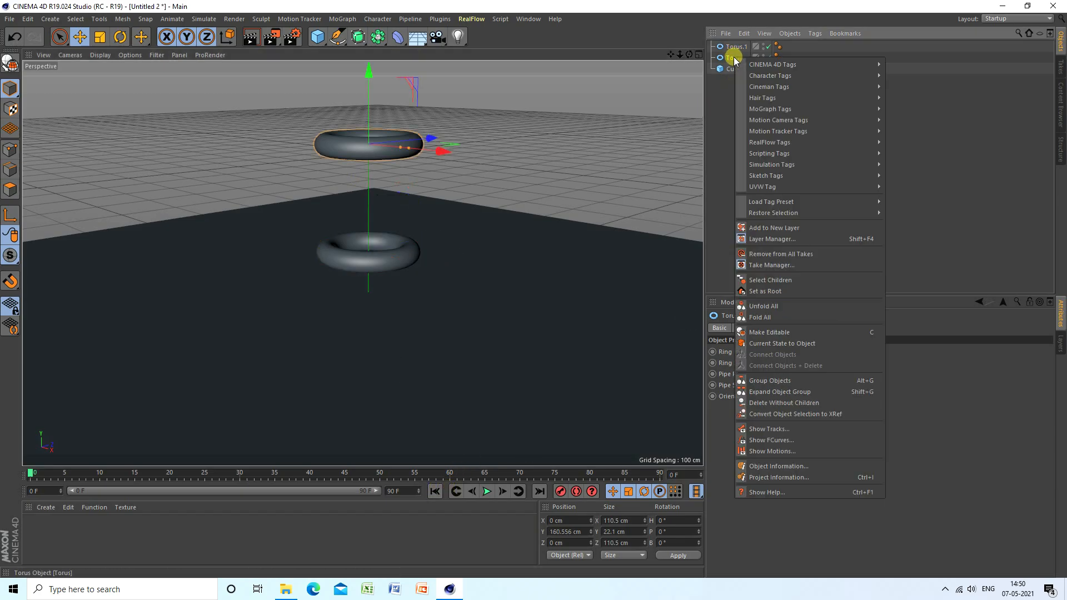
mouse_move(782, 62)
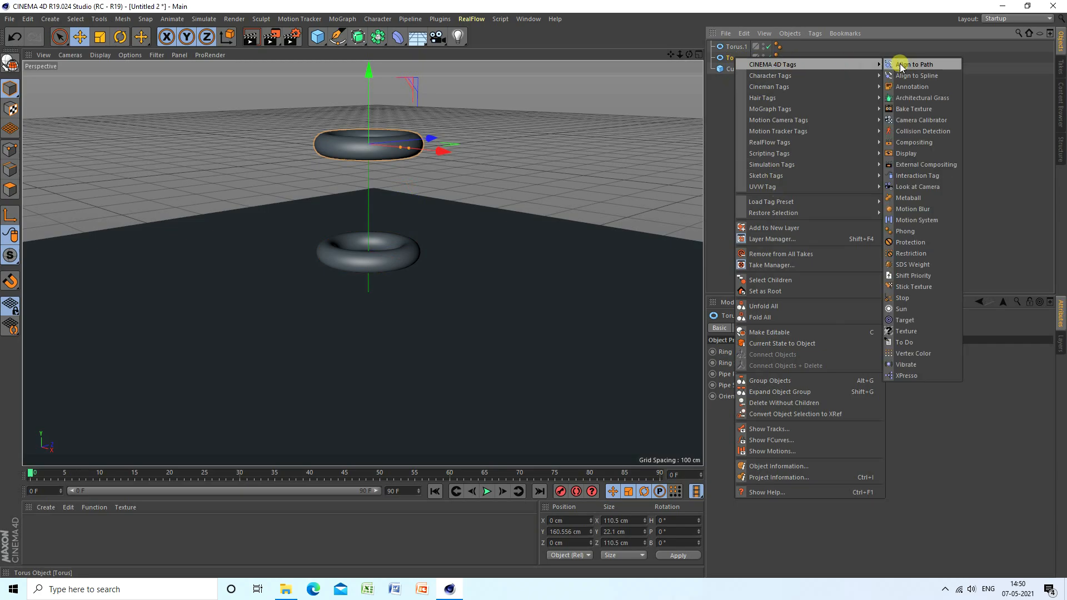
left_click(913, 363)
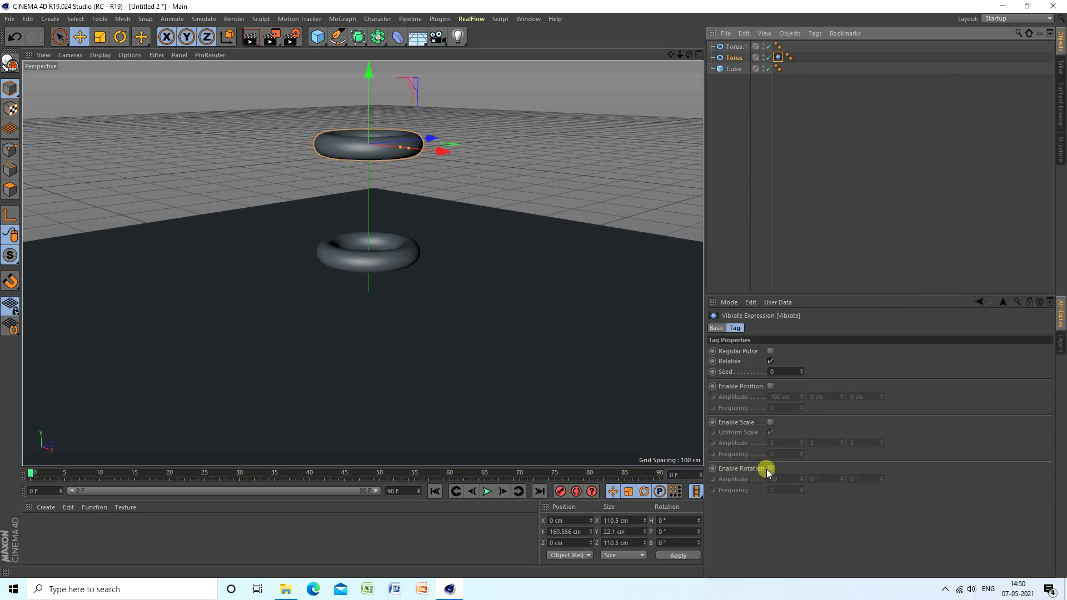
left_click(770, 469)
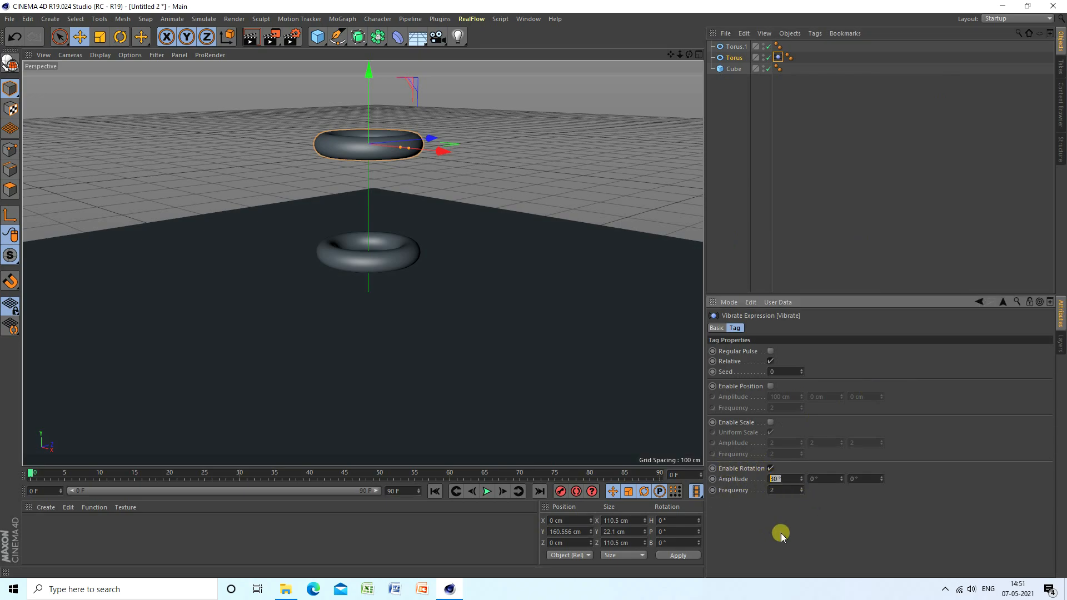
Step: Set the Vibrate rotation amplitude to 0°, 360°, 360° and its frequency to 0.5, and preview the motion
type("0")
key("Tab")
type("360")
key("Tab")
type("360")
key("Tab")
type("0.5")
left_click(486, 491)
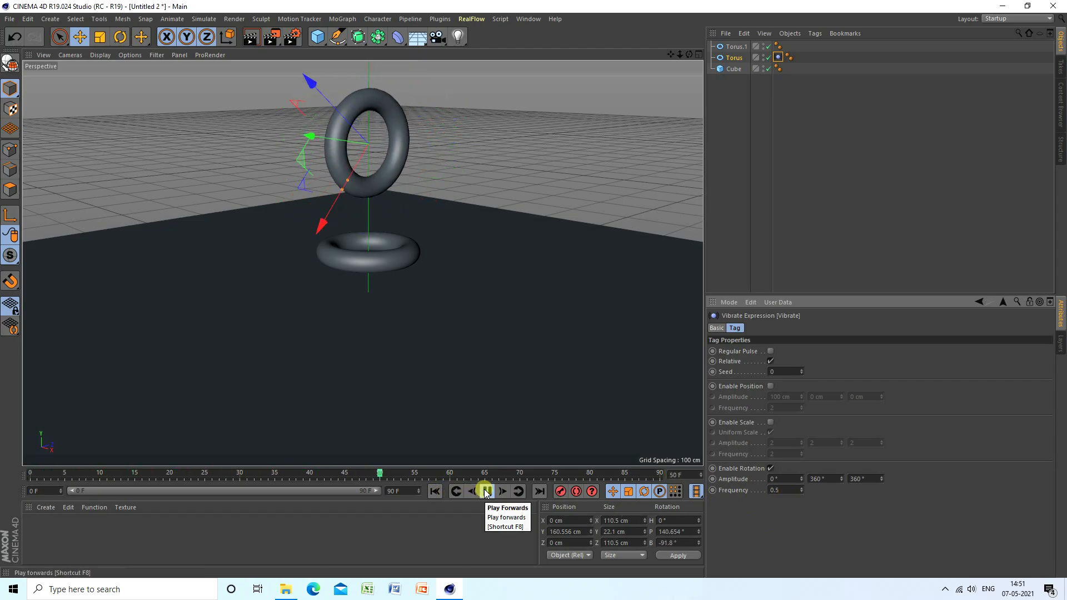
left_click(485, 492)
Step: Extend the animation to 500 frames and stretch the preview range over the full length
double_click(397, 491)
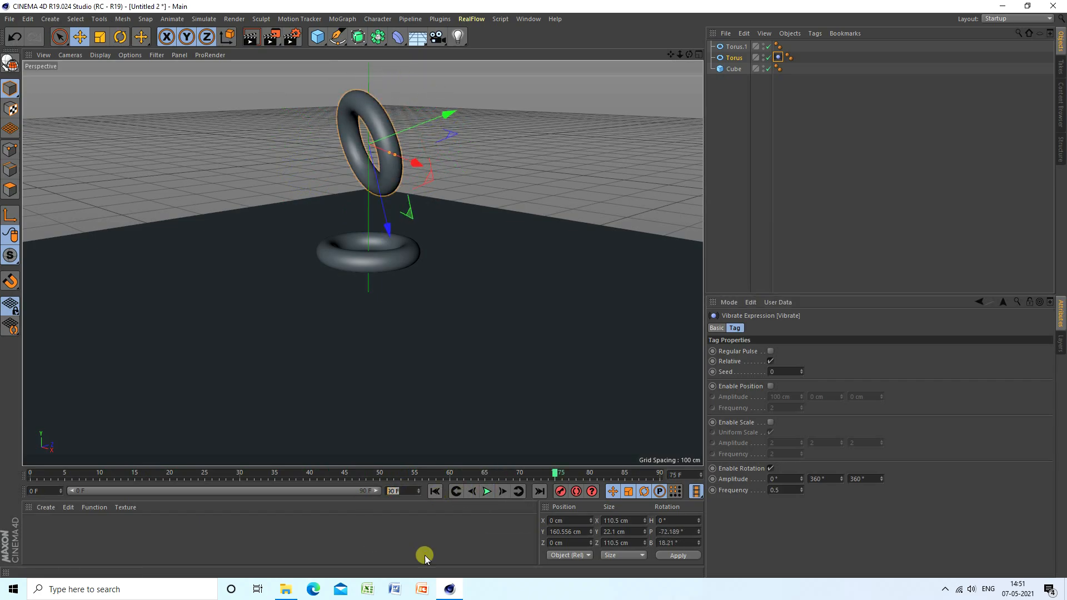
type("500")
key("Return")
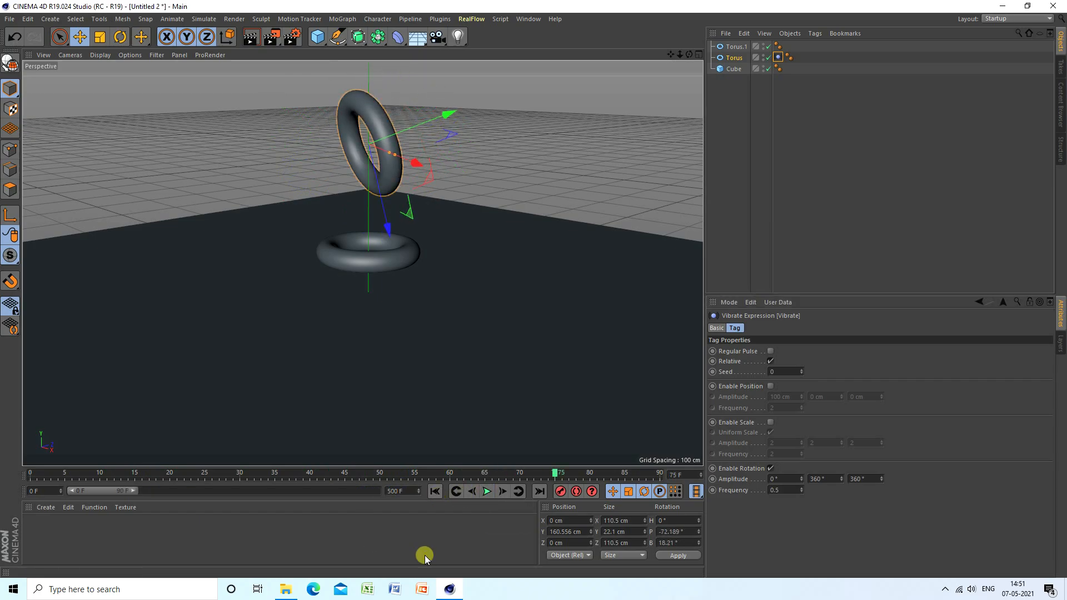
left_click_drag(133, 491, 382, 491)
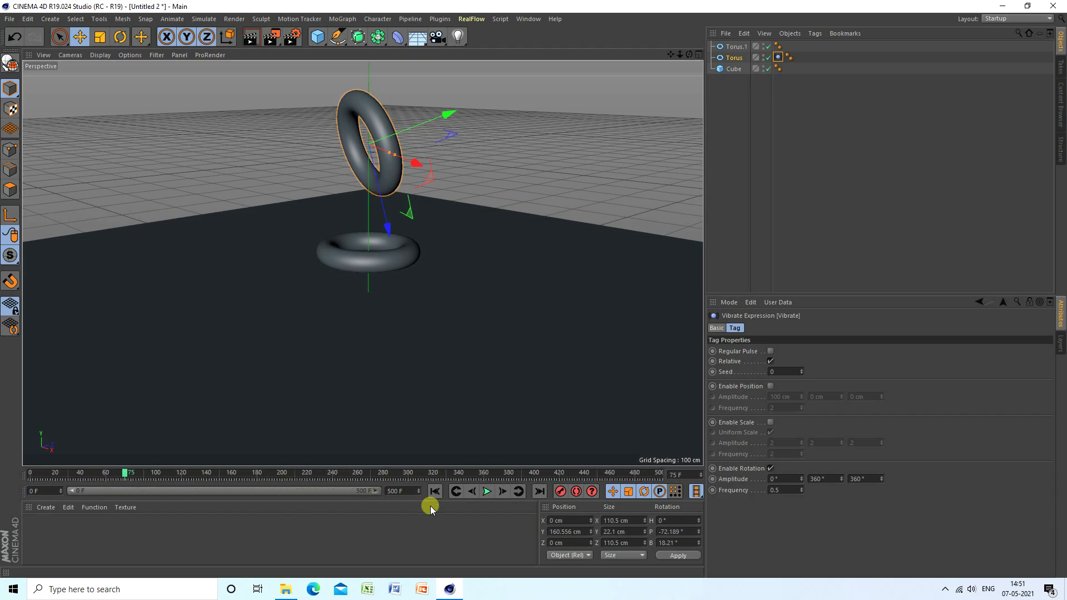
Step: Play the animation from the start to check the upper torus's rotation
left_click(434, 491)
left_click(487, 491)
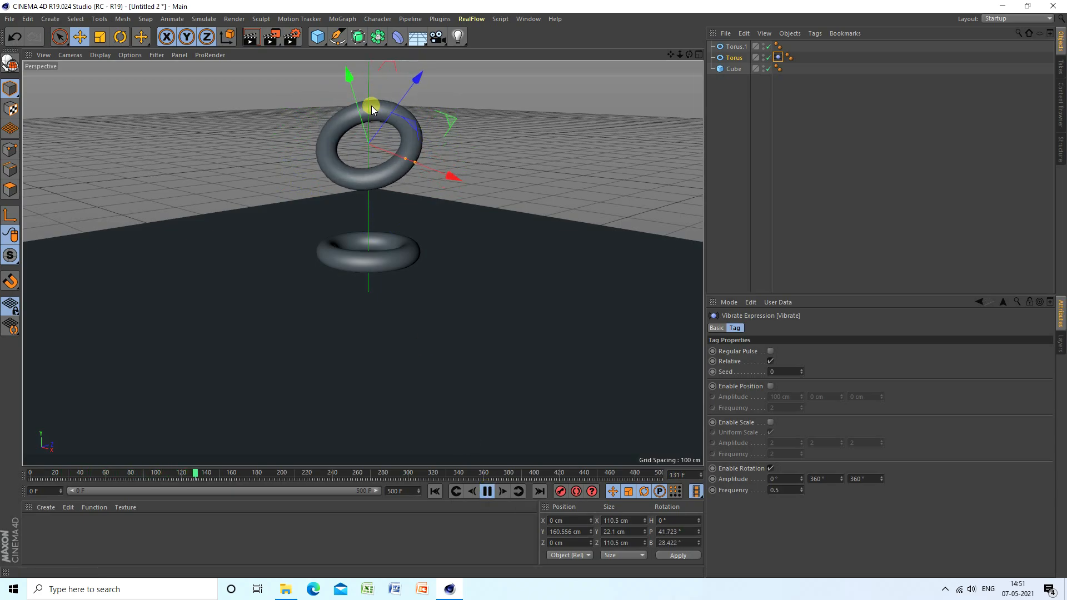
scroll(372, 106, "up", 2)
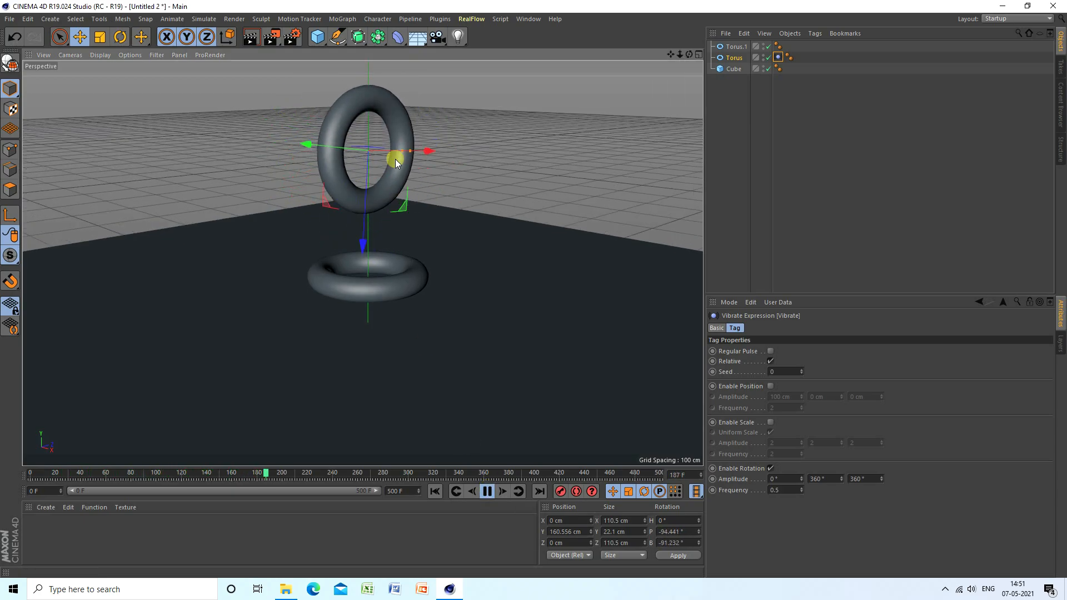
left_click(487, 492)
Step: Set the third rotation amplitude of the upper torus's Vibrate tag to 180° and replay the animation from the start
left_click(869, 479)
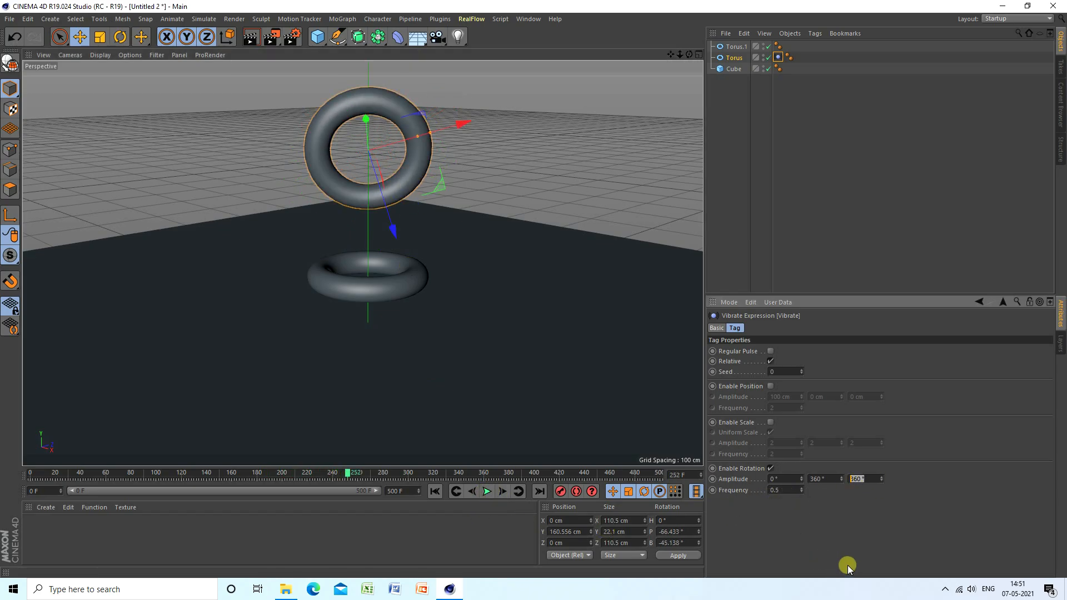
type("180")
key("Return")
left_click(435, 491)
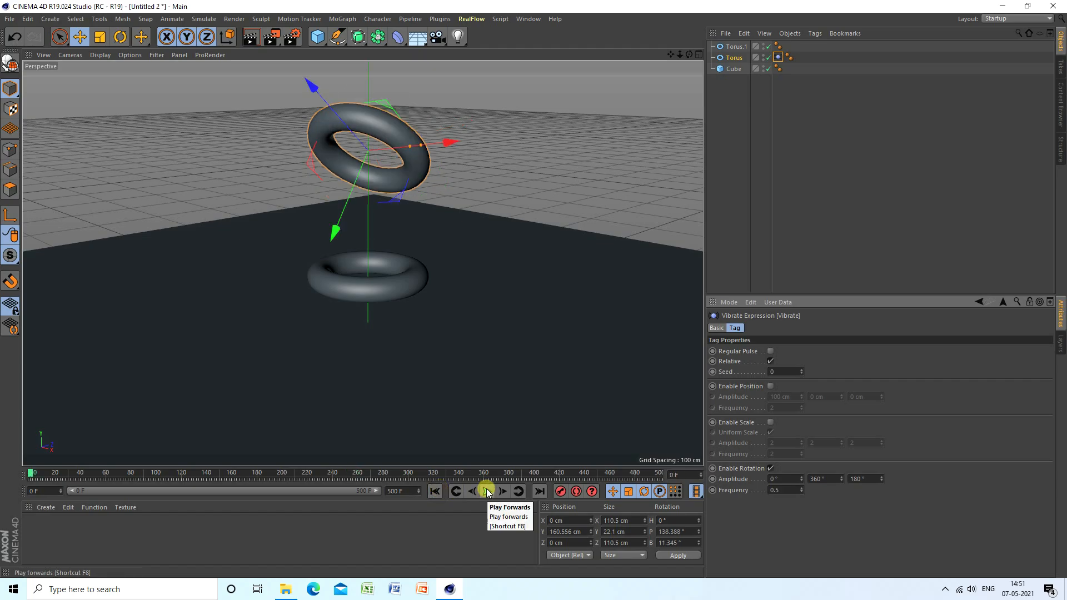
left_click(486, 492)
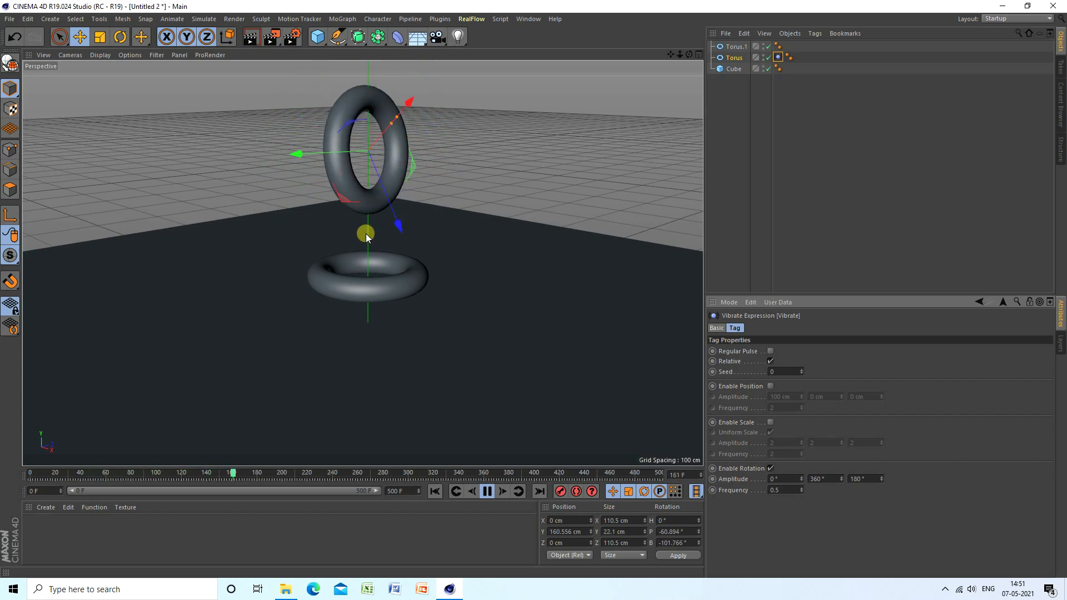
left_click(487, 491)
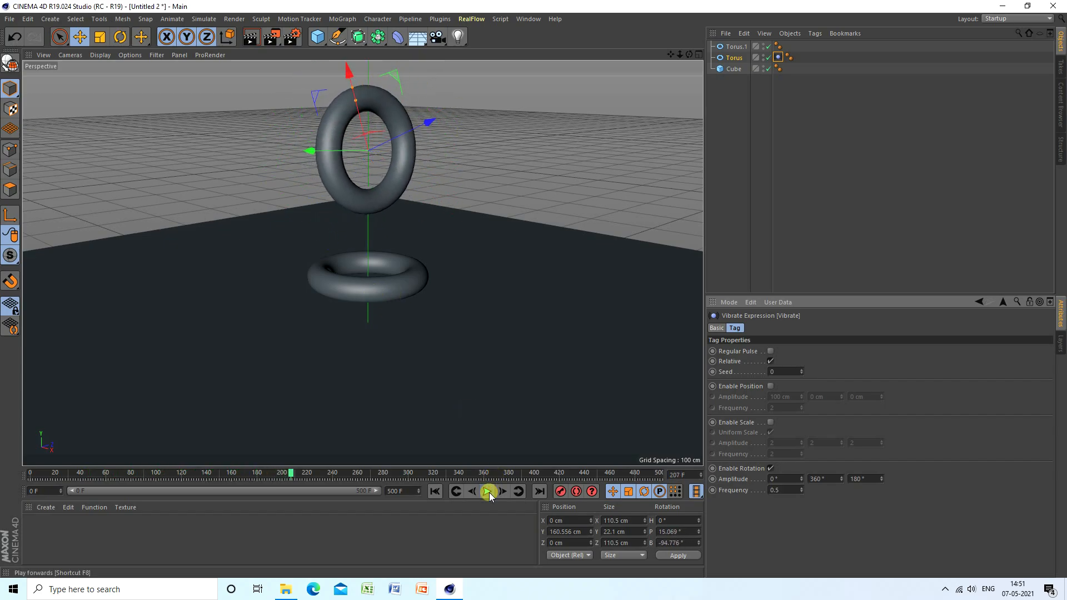
Step: Copy the Vibrate tag to the lower torus, set the copy's seed to 1 and third rotation amplitude to 360°, and preview both rings
left_click(778, 58)
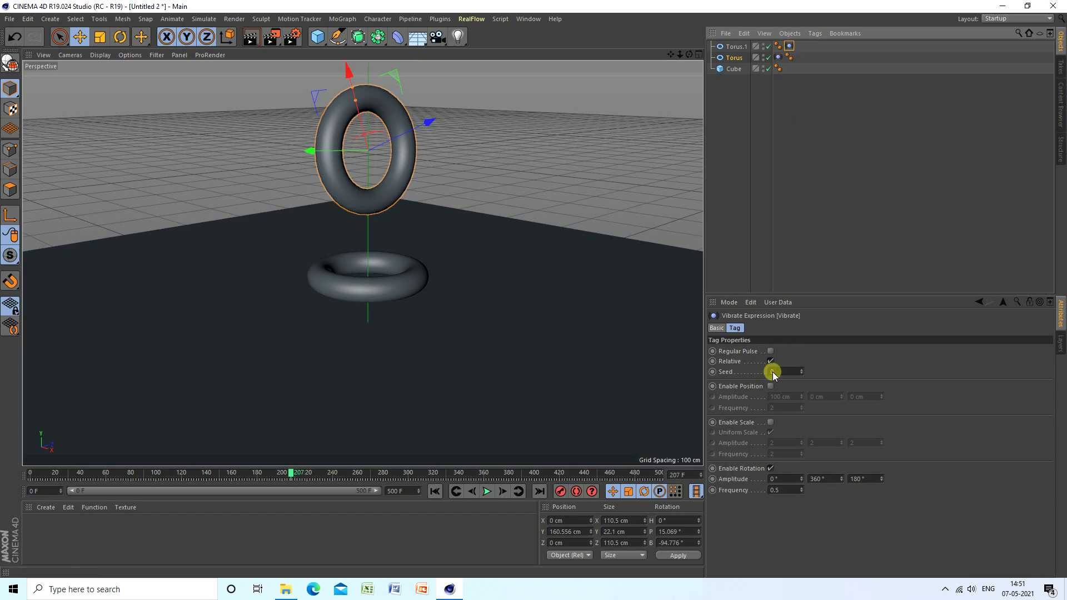
left_click(800, 369)
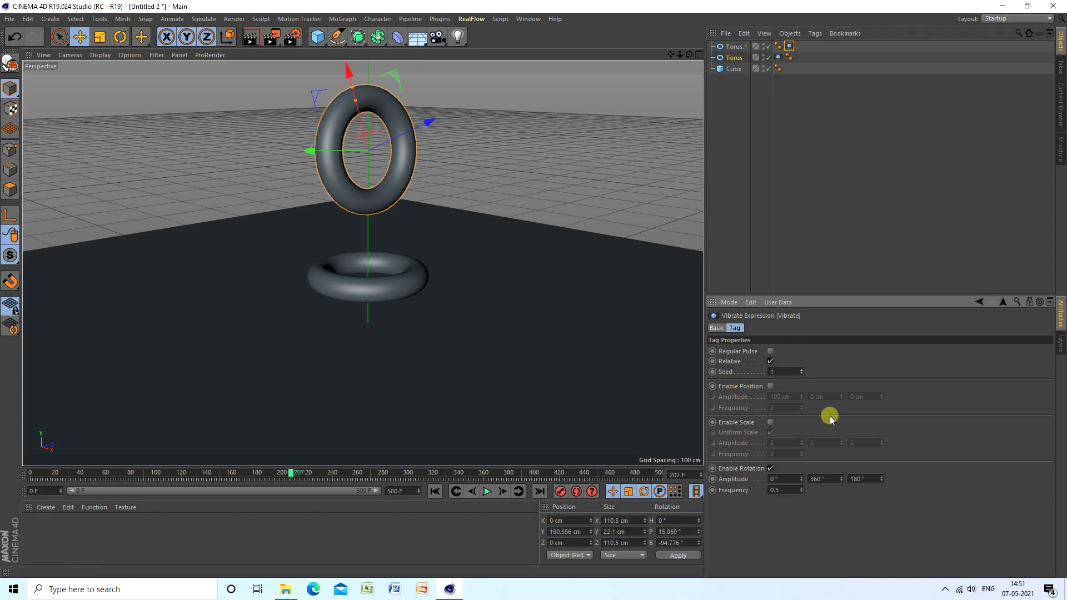
left_click_drag(876, 477, 790, 500)
type("360")
key("Return")
left_click(436, 491)
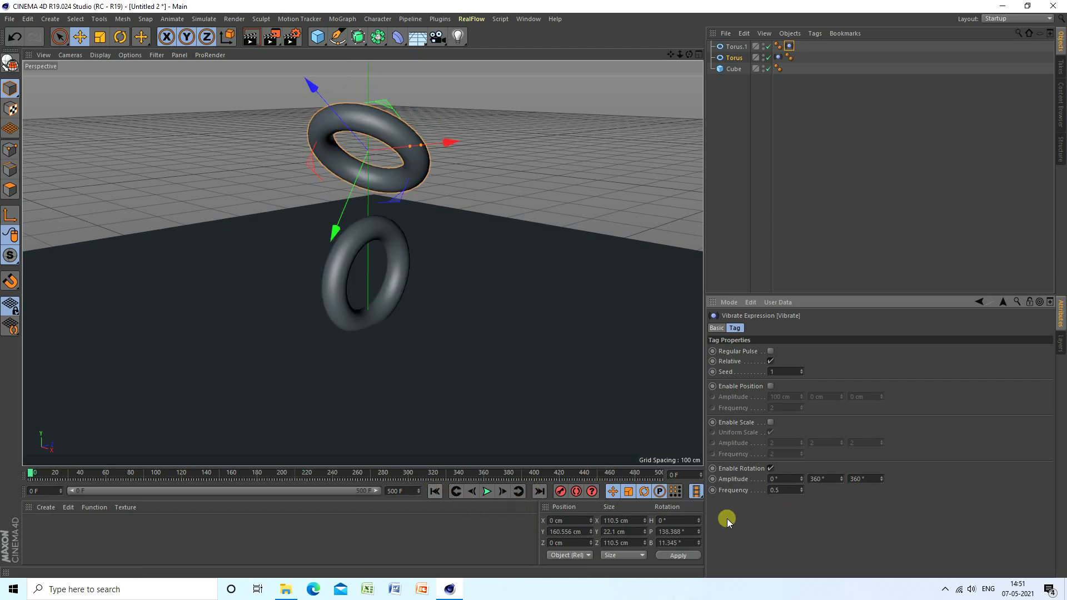
left_click(486, 491)
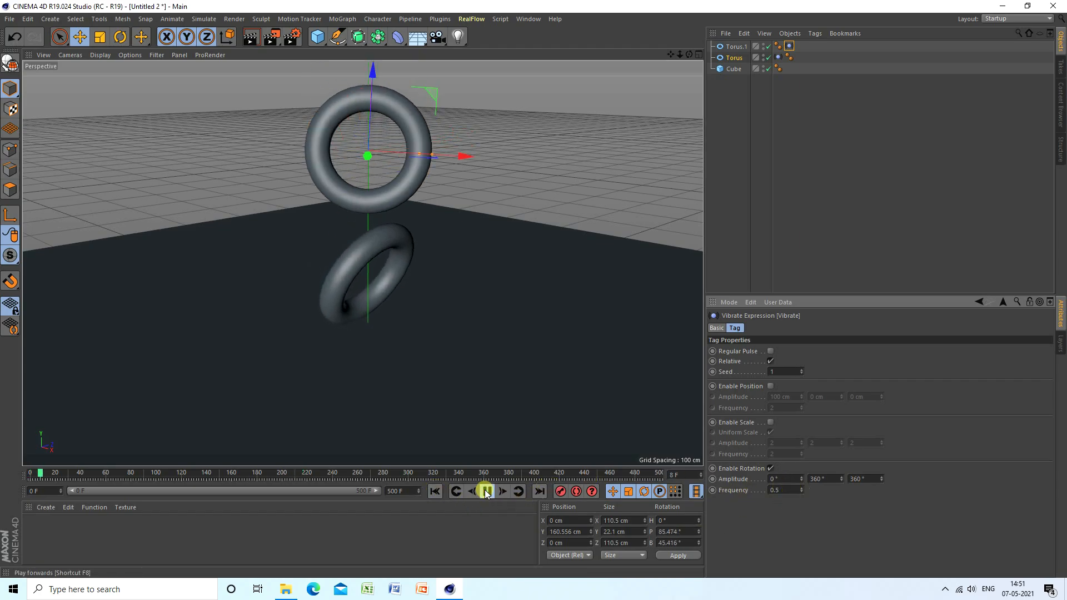
left_click(487, 492)
Step: Lower the floor cube to about -12.8 cm on Y and play the animation from the start, then rewind it
left_click(509, 318)
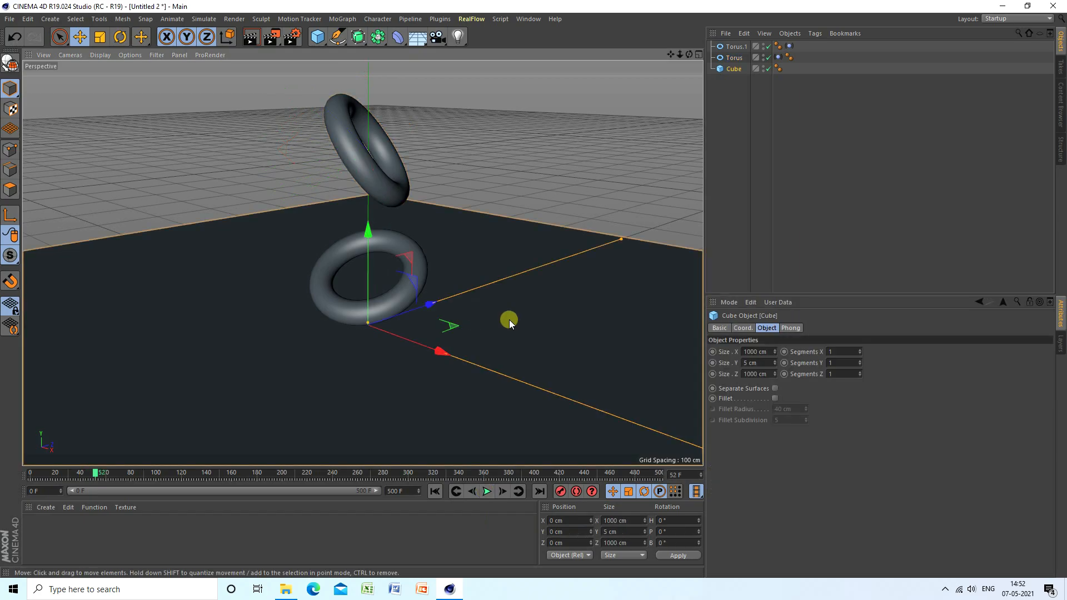
left_click_drag(375, 246, 372, 260)
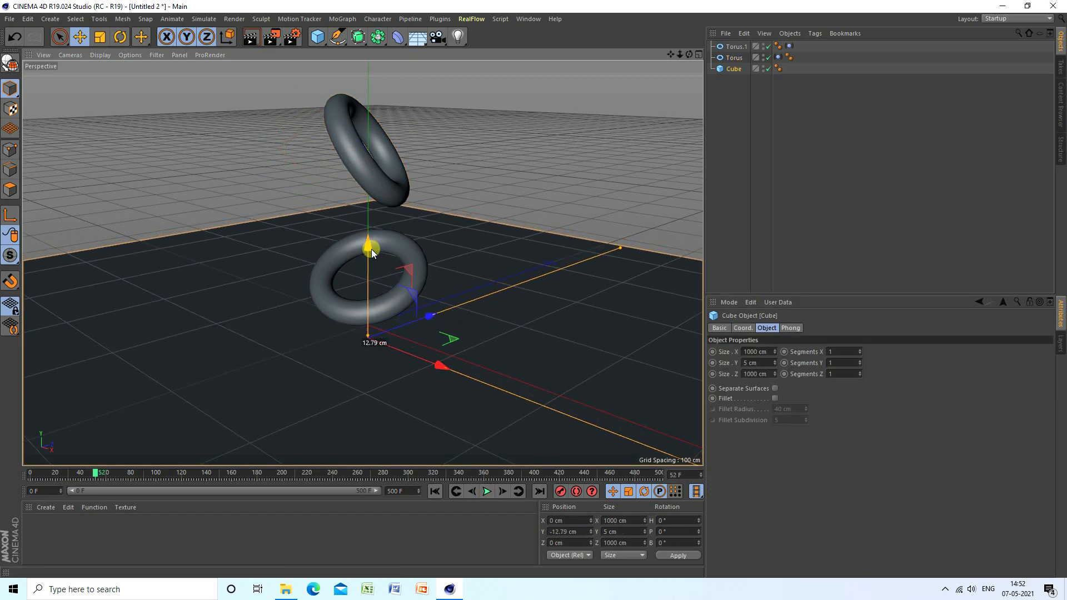
left_click(435, 491)
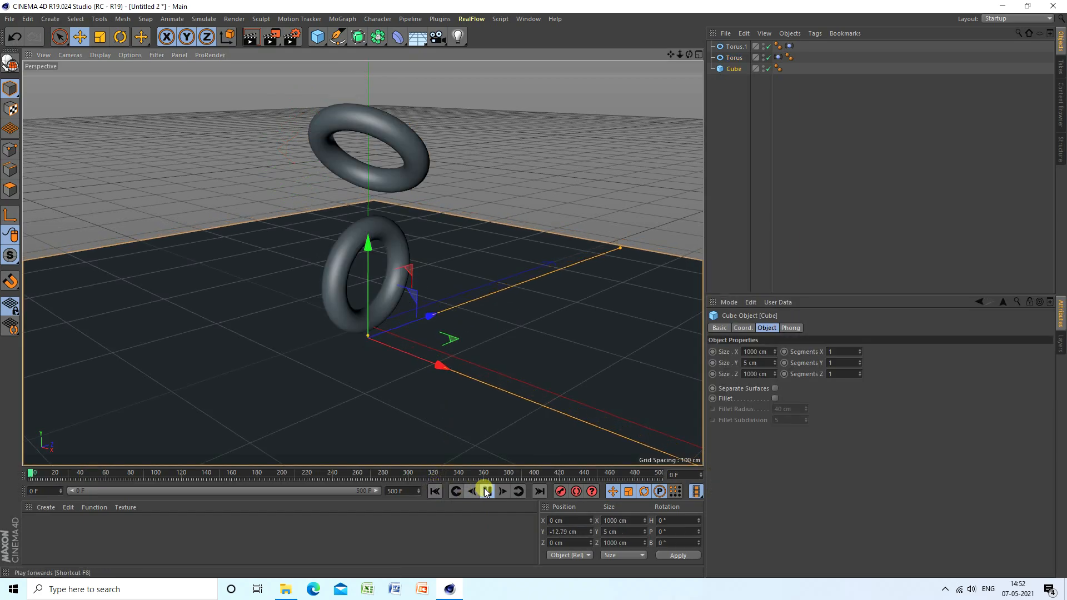
left_click(486, 491)
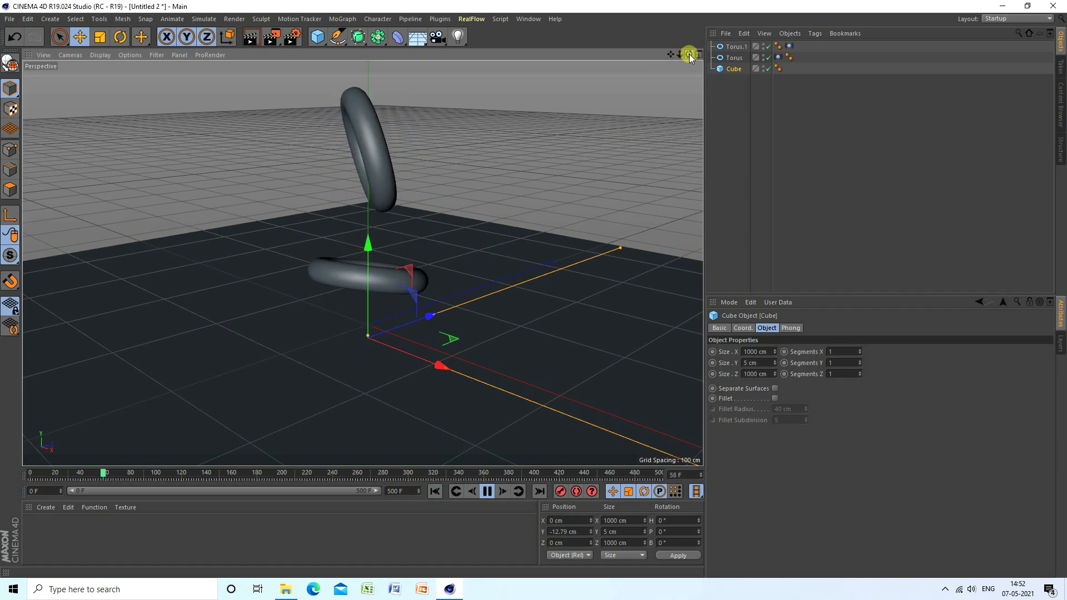
left_click_drag(689, 54, 534, 289)
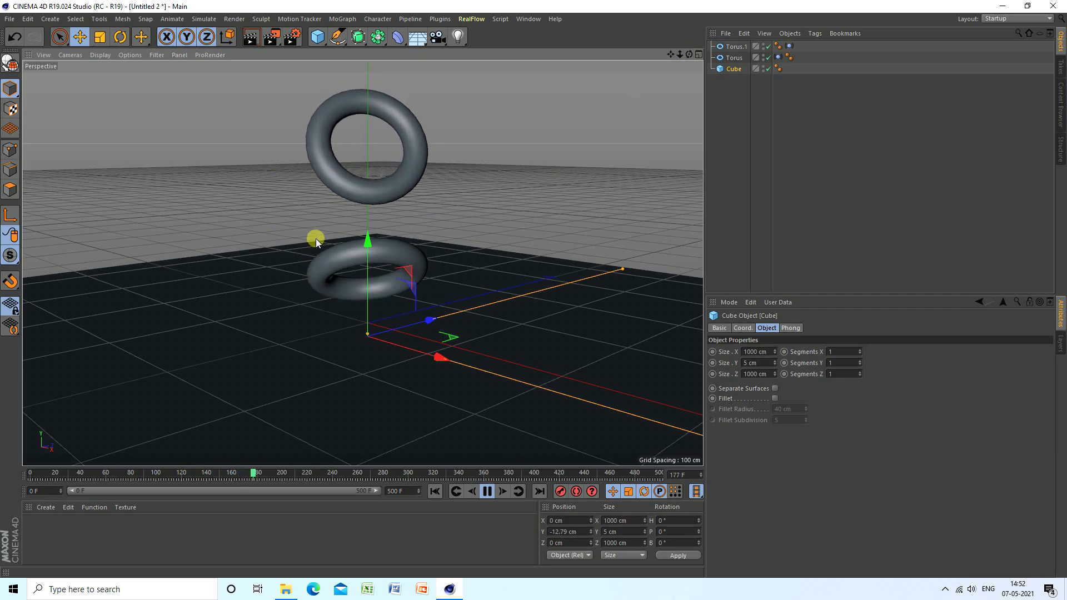
left_click(488, 491)
left_click(441, 492)
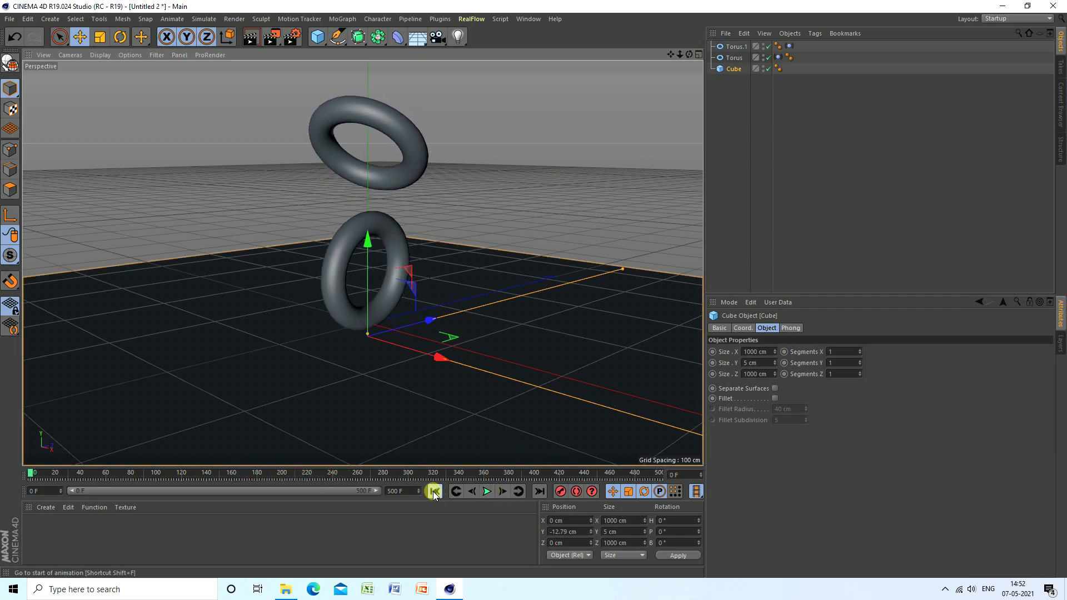
Step: Add a RealFlow scene and lower it to about -15.6 cm on Y
left_click(465, 20)
left_click(479, 32)
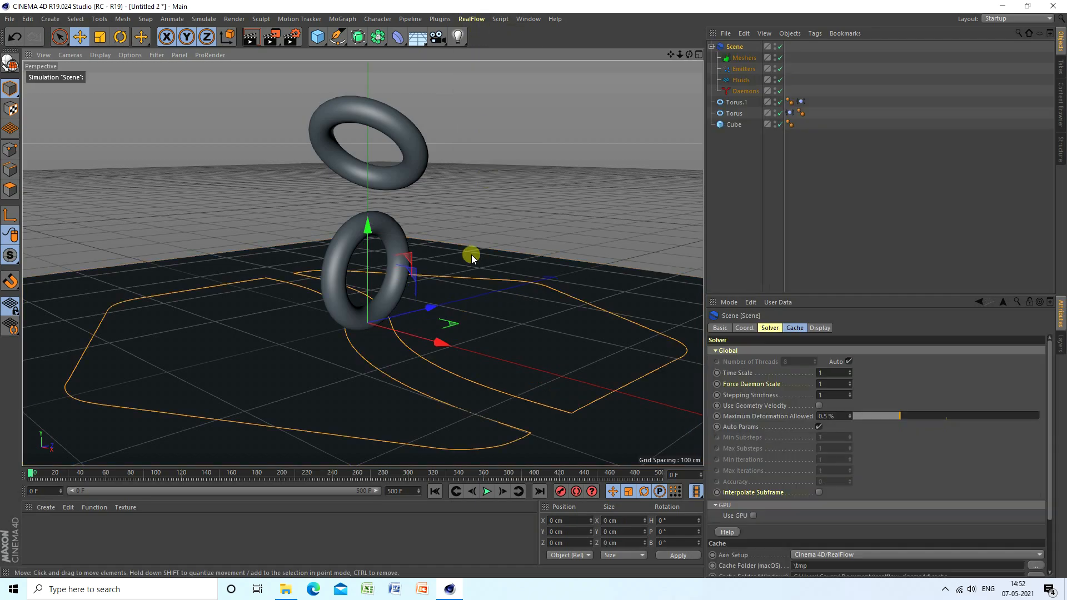
left_click_drag(365, 257, 371, 253)
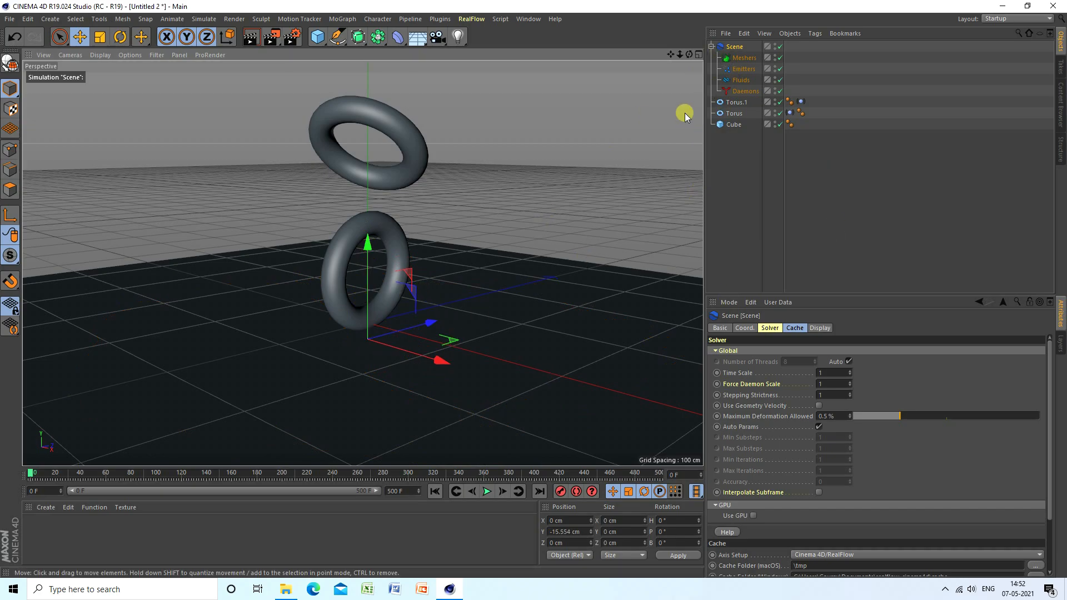
Step: Add a RealFlow Circle emitter and raise it above the upper torus to about 268.4 cm on Y
left_click(471, 19)
mouse_move(481, 49)
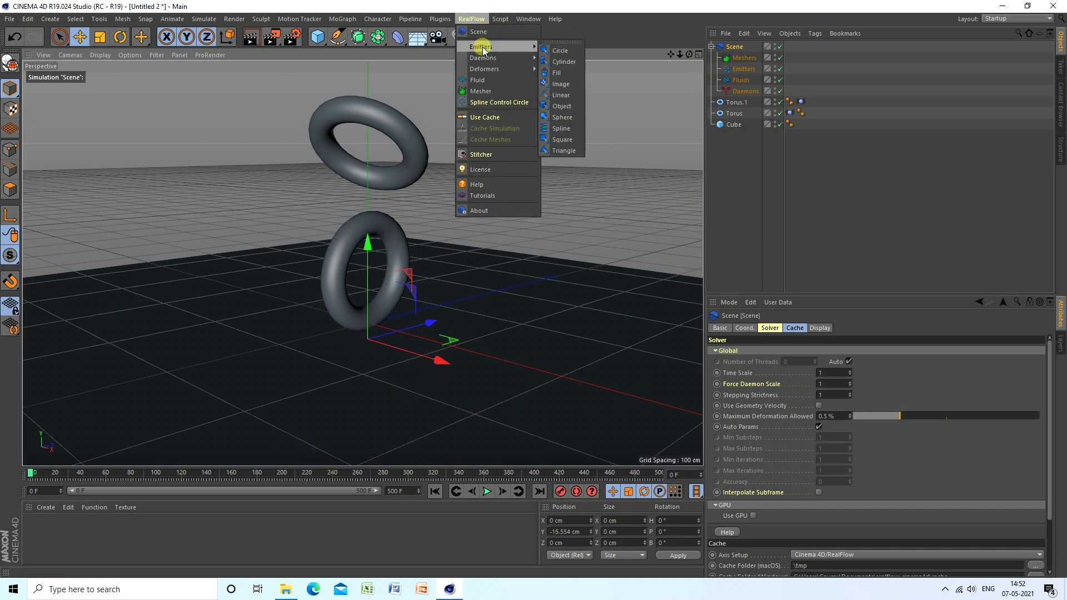
left_click(560, 51)
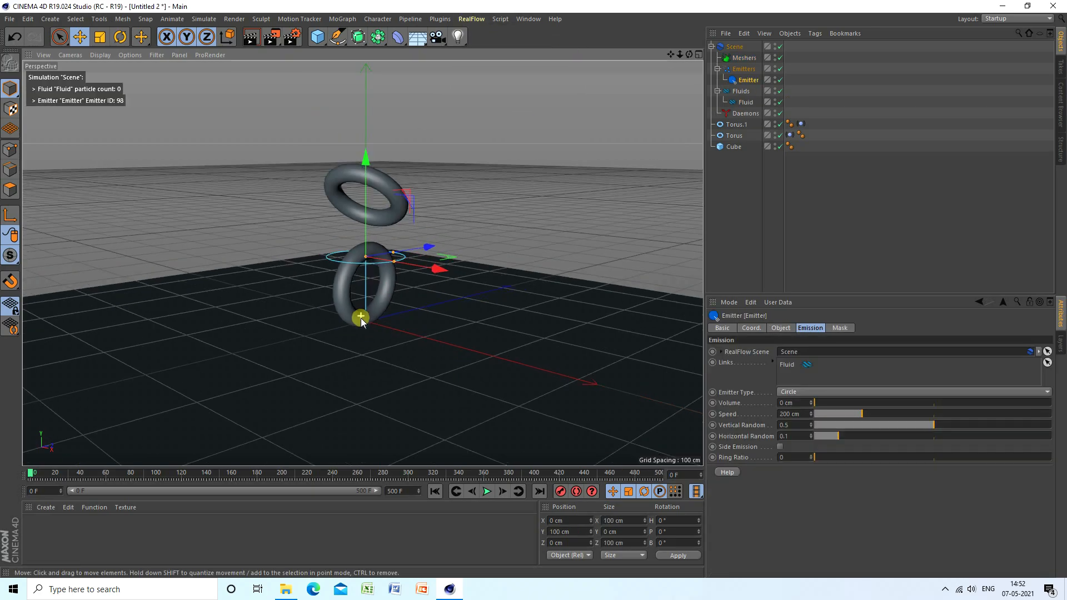
left_click_drag(357, 317, 379, 121)
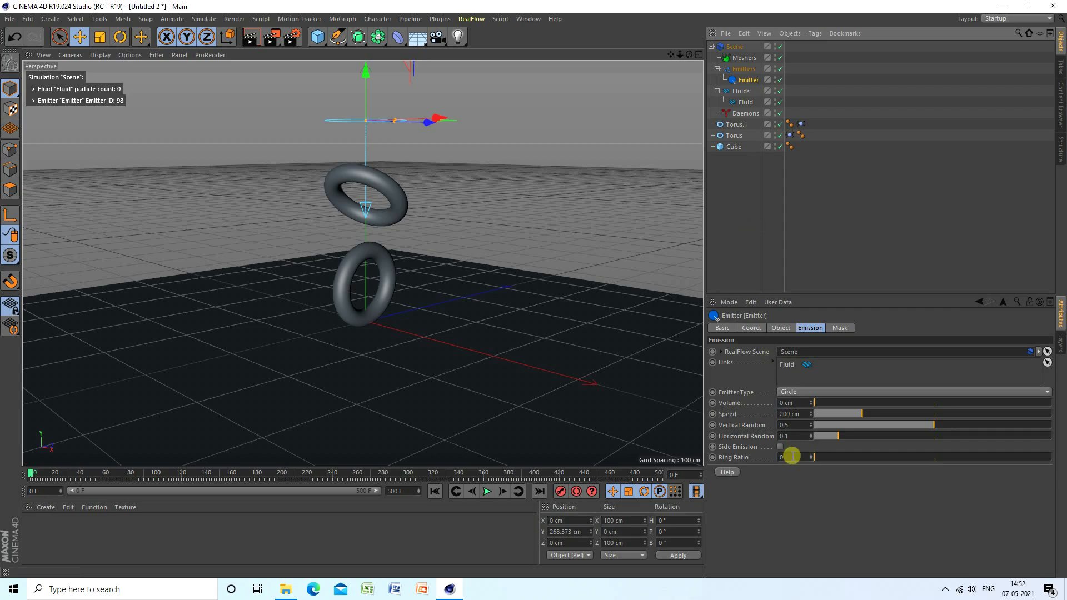
Step: Set the circle emitter's width and depth to 20 cm and play the simulation briefly
left_click(777, 329)
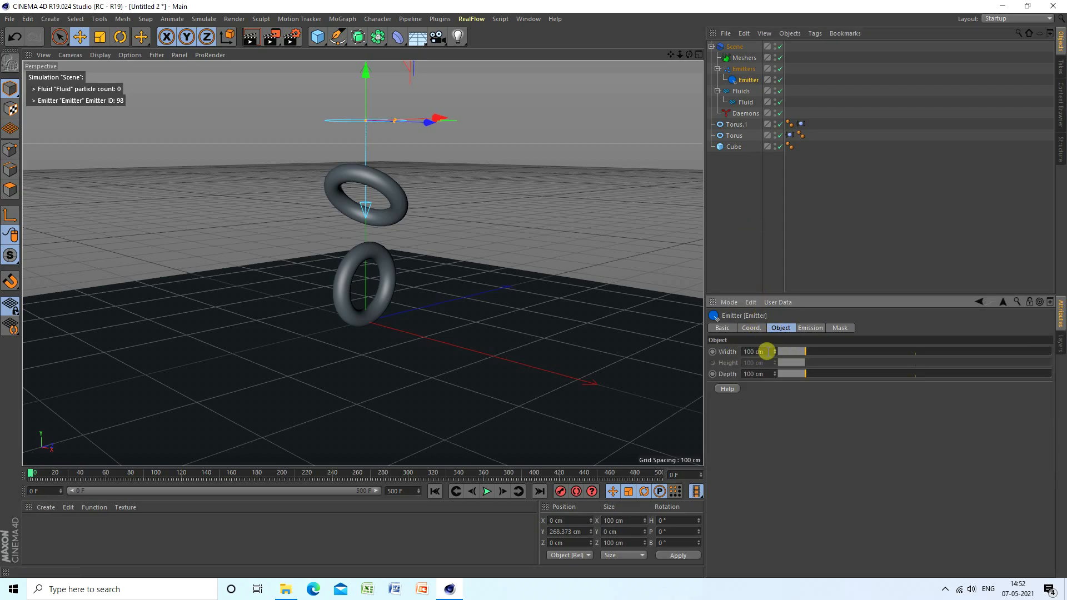
left_click_drag(774, 351, 773, 351)
double_click(751, 351)
key("Return")
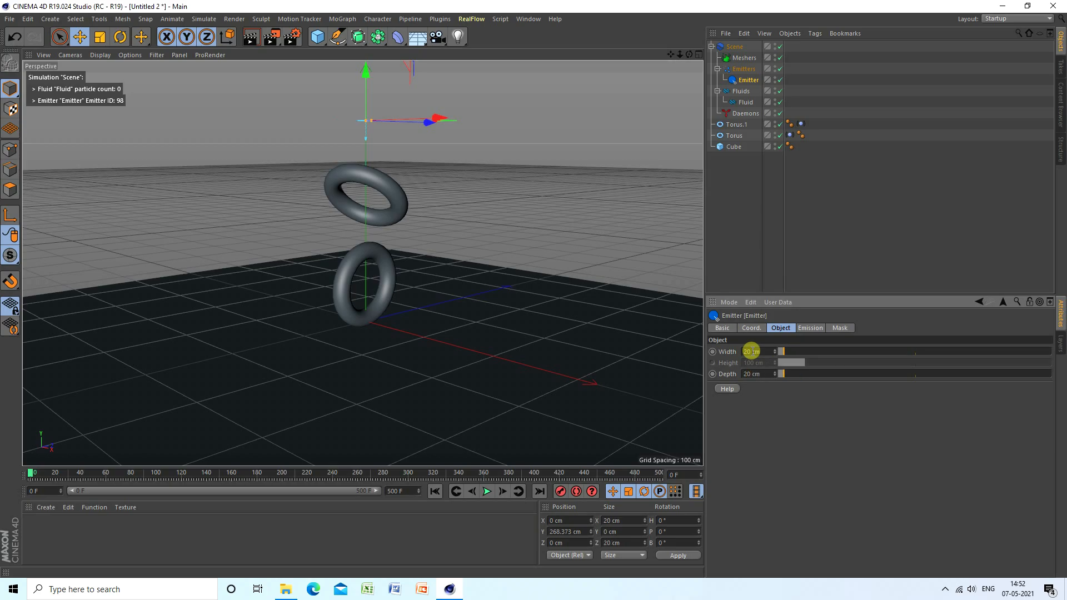
left_click(486, 492)
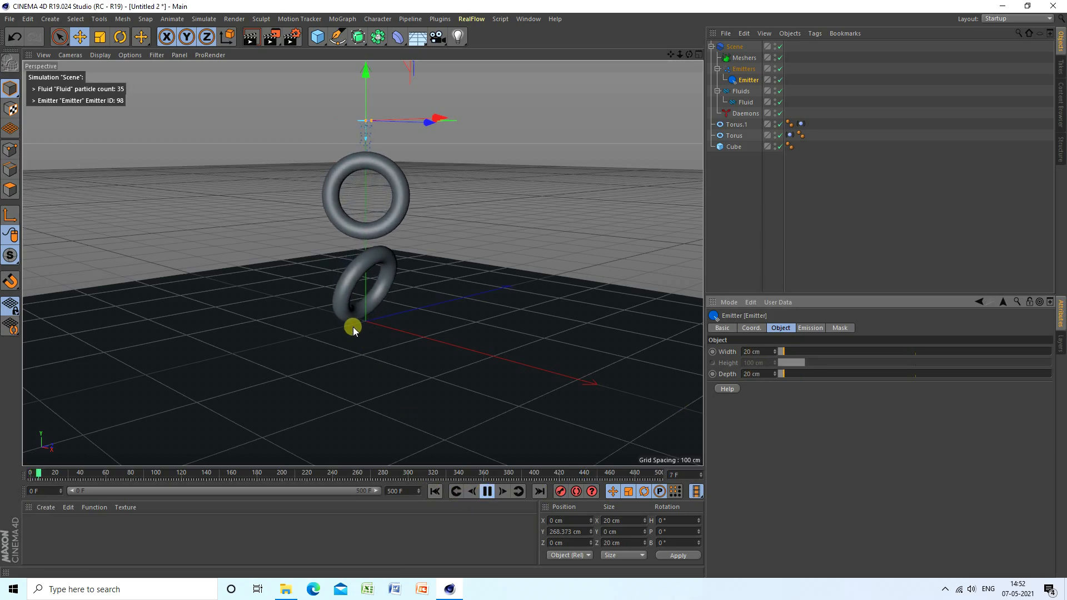
left_click(485, 489)
left_click(812, 327)
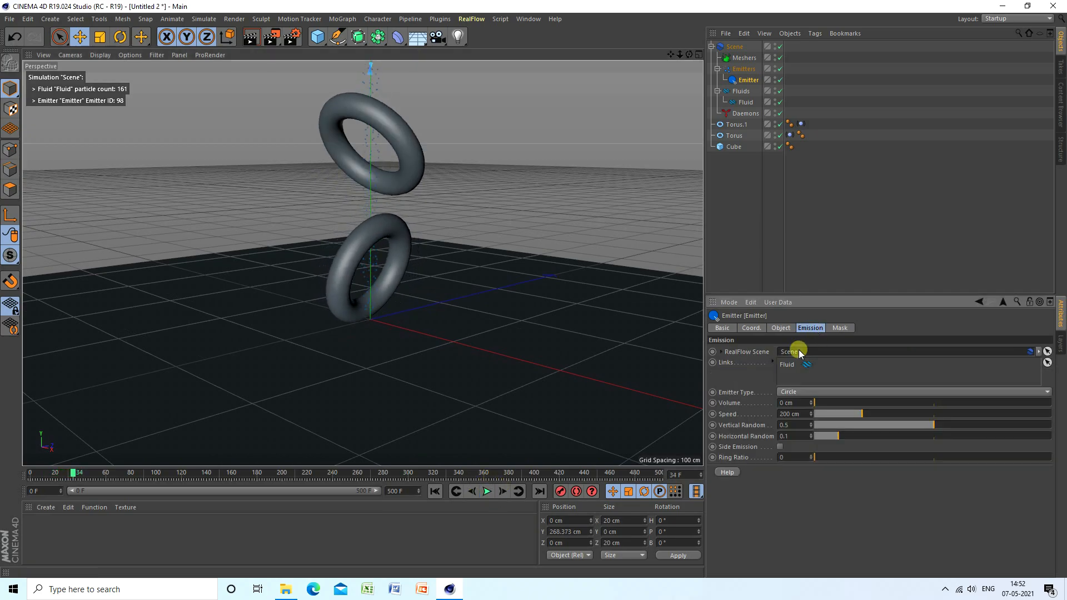
left_click(840, 328)
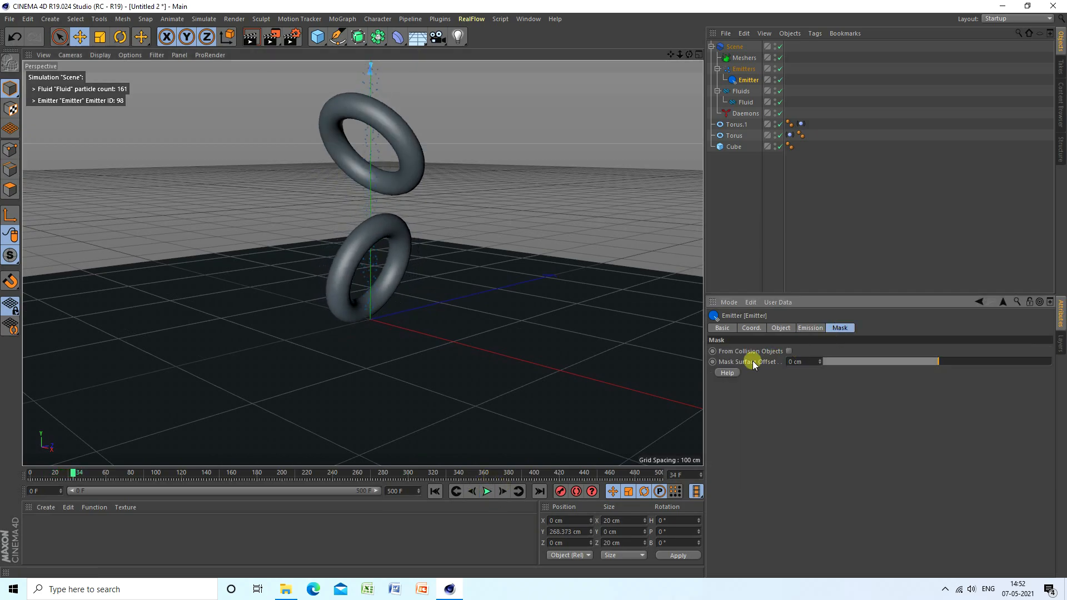
left_click(801, 328)
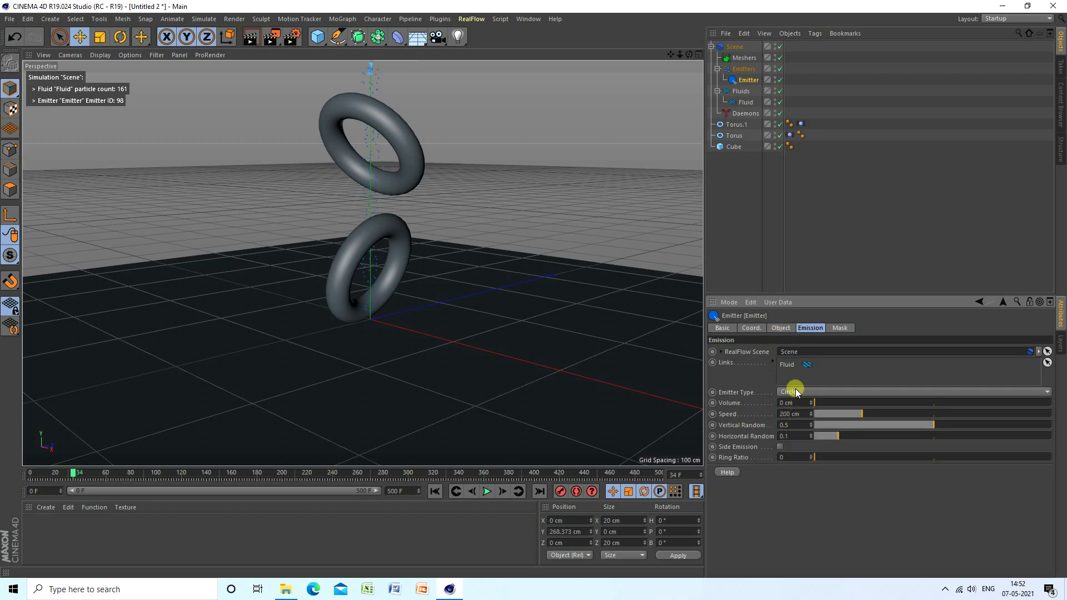
Step: Set the fluid's particle display size to 5, replay the simulation from the start, and rewind it
left_click(745, 102)
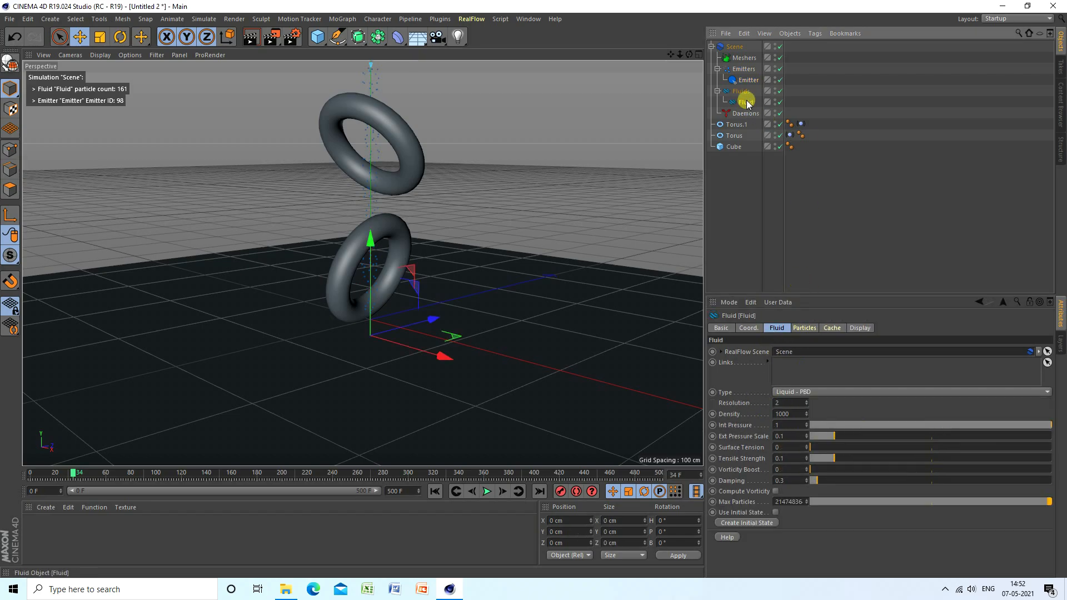
left_click(859, 328)
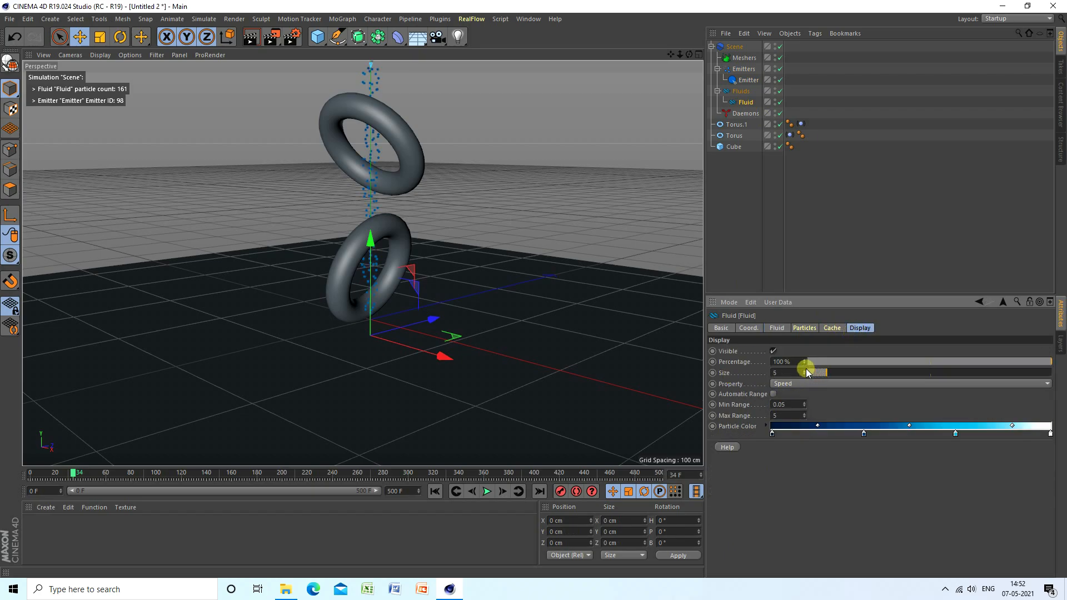
left_click(435, 491)
left_click(487, 491)
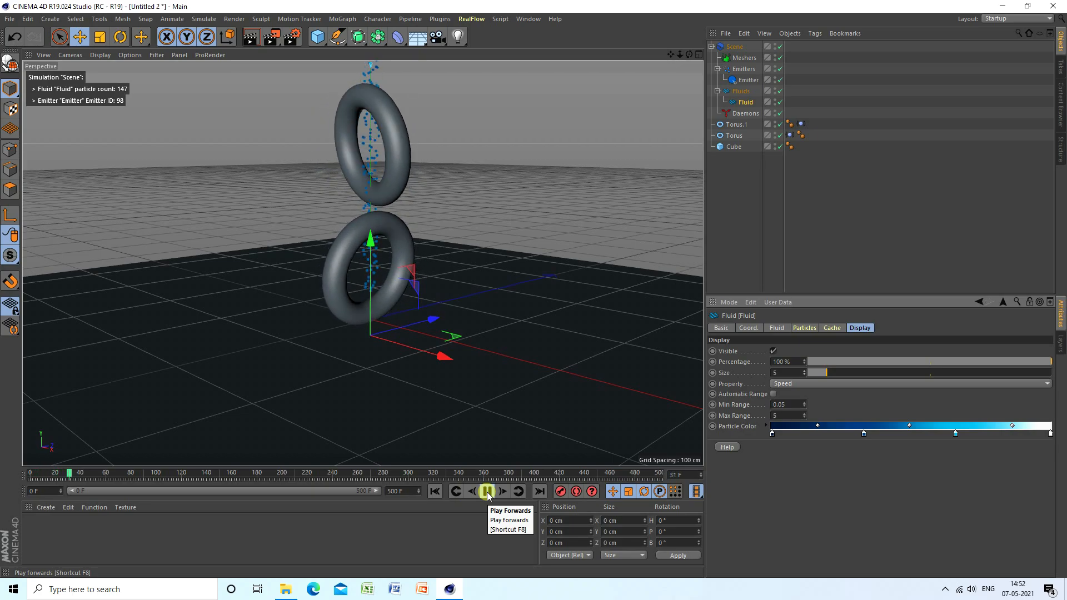
left_click(487, 491)
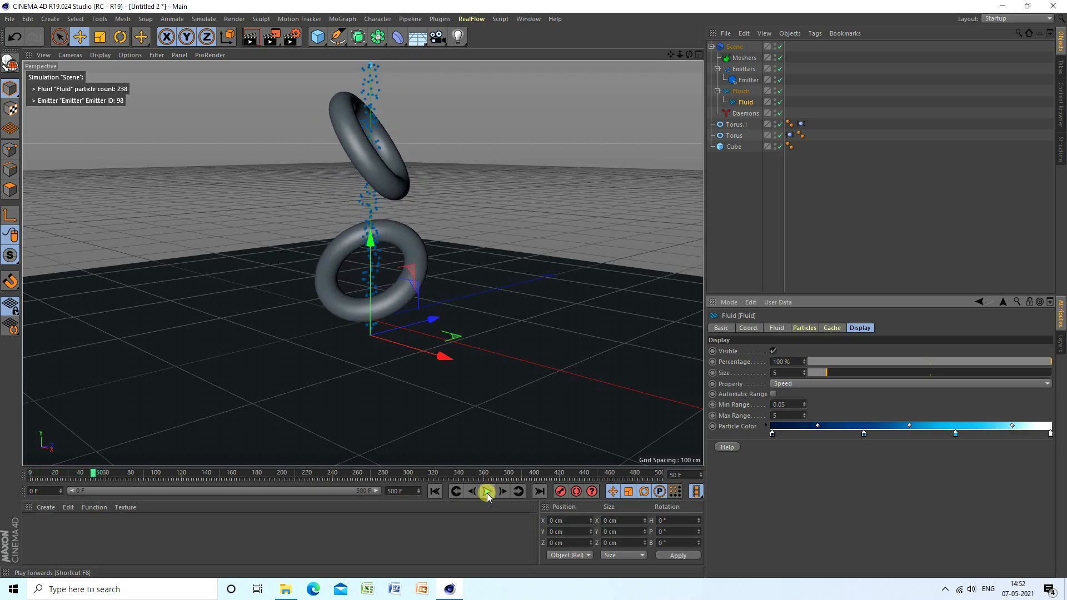
left_click(435, 491)
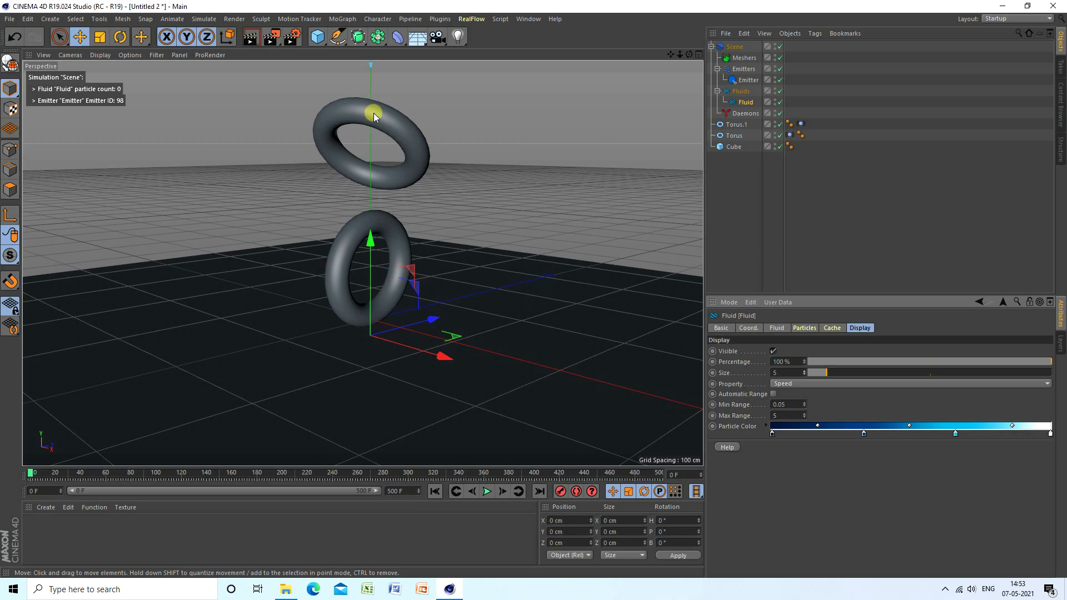
Step: Add a RealFlow Gravity daemon with a strength of 700 cm and play the simulation
left_click(471, 19)
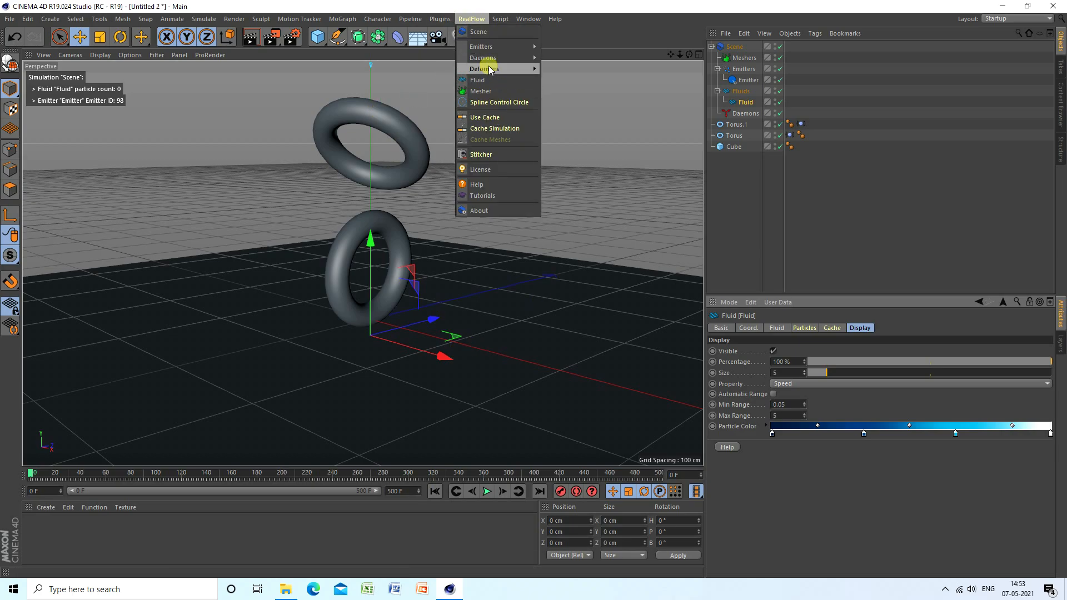
mouse_move(490, 68)
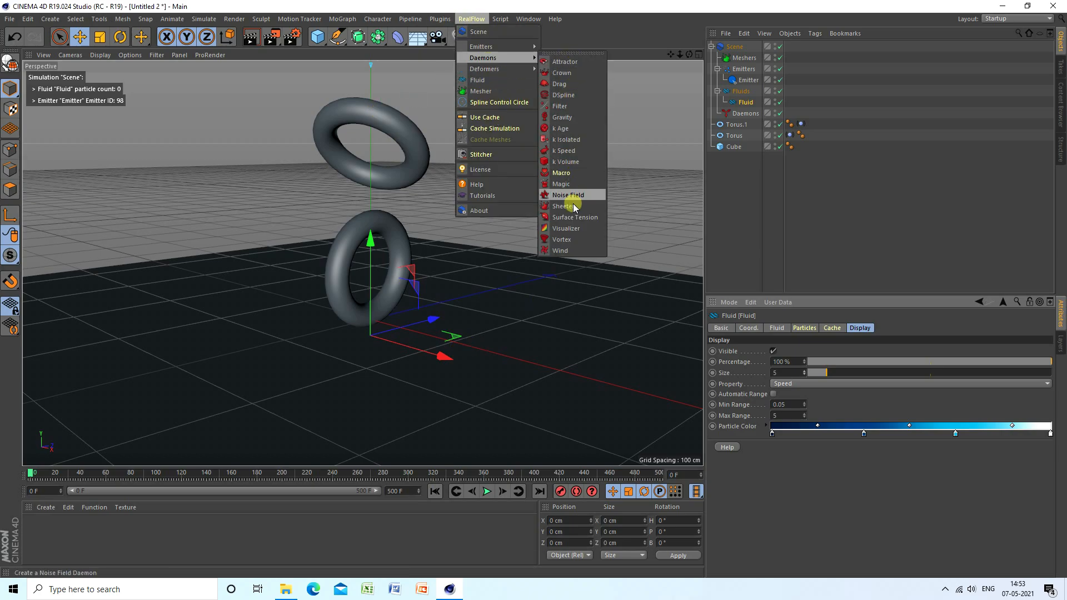
left_click(562, 117)
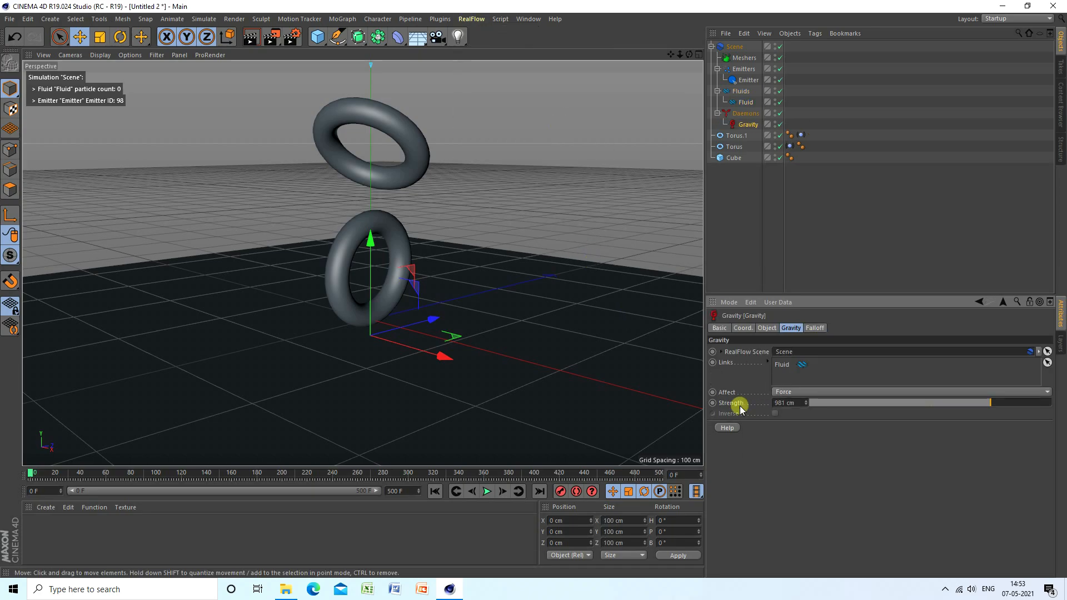
left_click(799, 403)
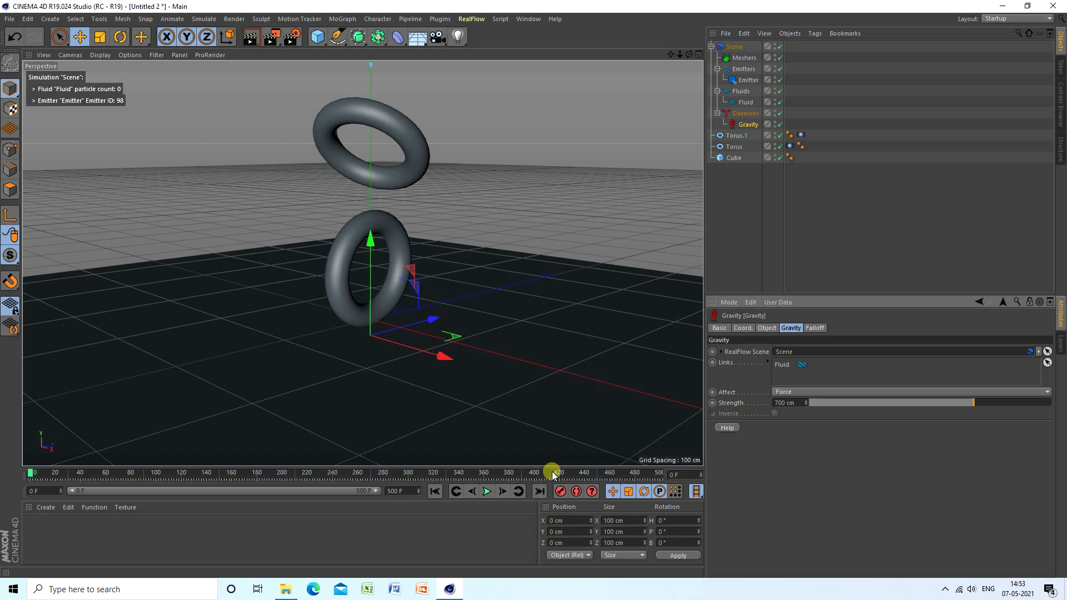
left_click(487, 491)
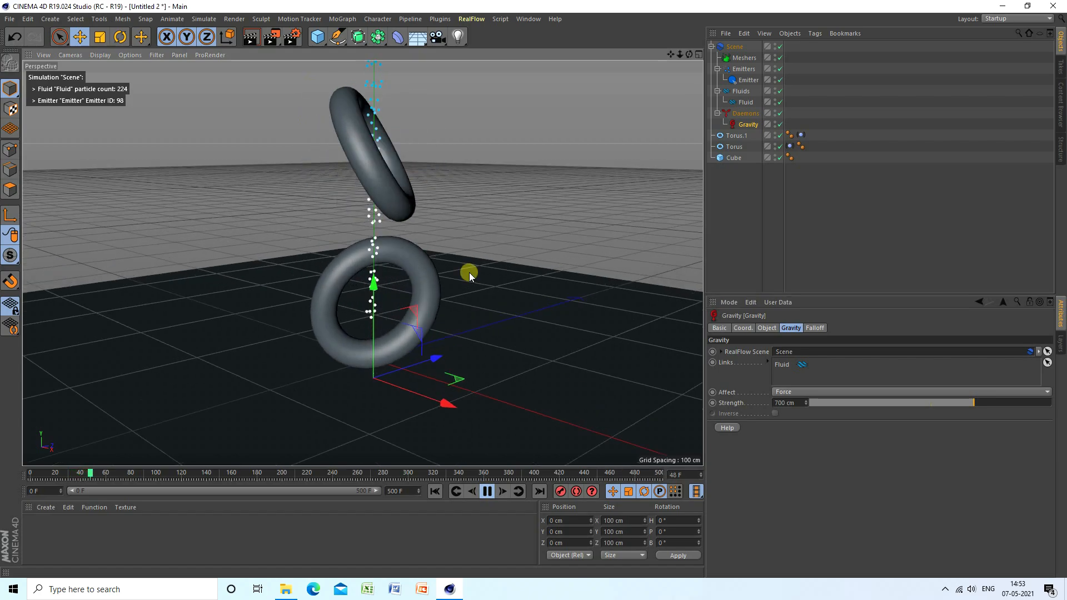
left_click(488, 492)
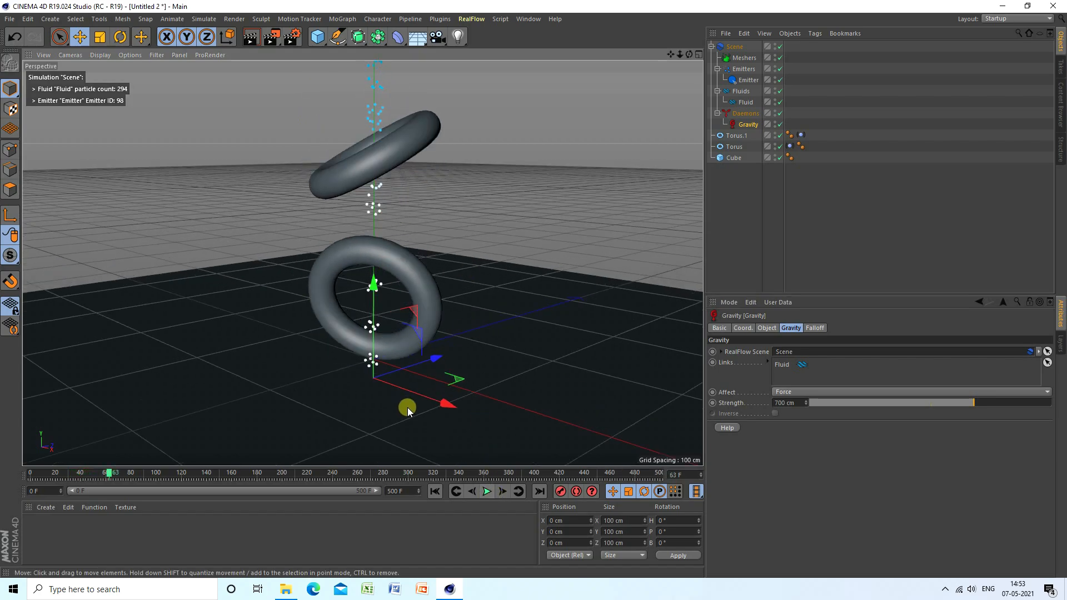
Step: Add a RealFlow Collider tag to the floor cube and turn off Auto for its Continuous Collision Detection
left_click(733, 159)
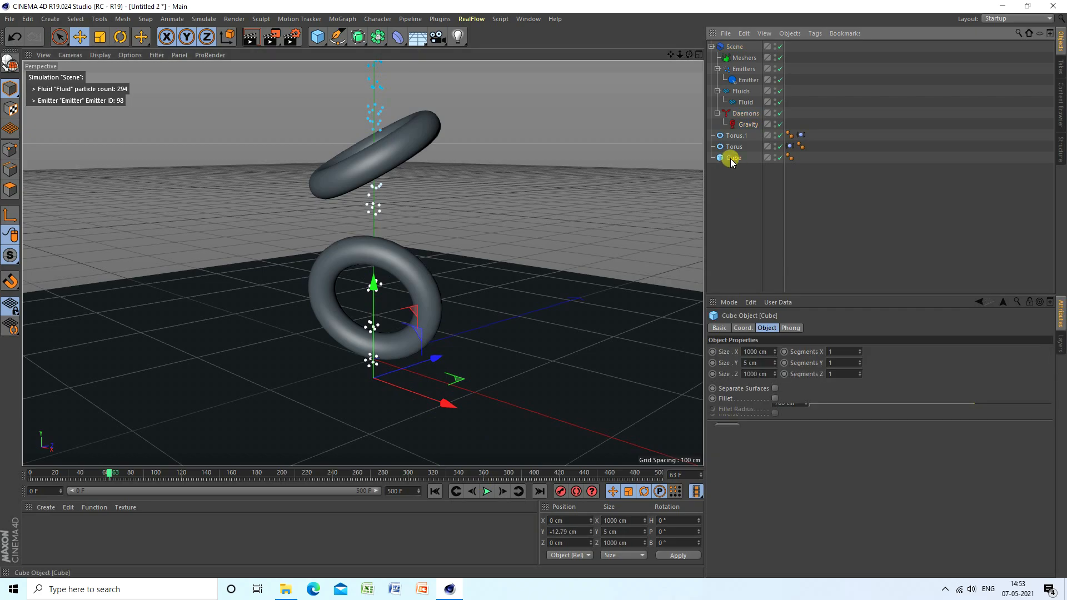
right_click(735, 159)
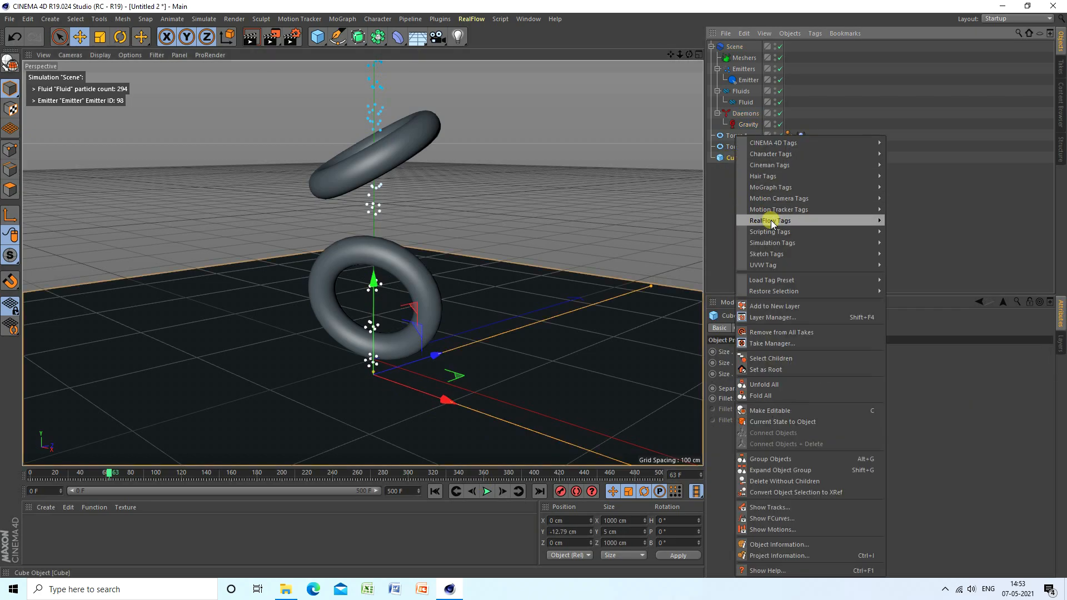
mouse_move(775, 221)
left_click(894, 221)
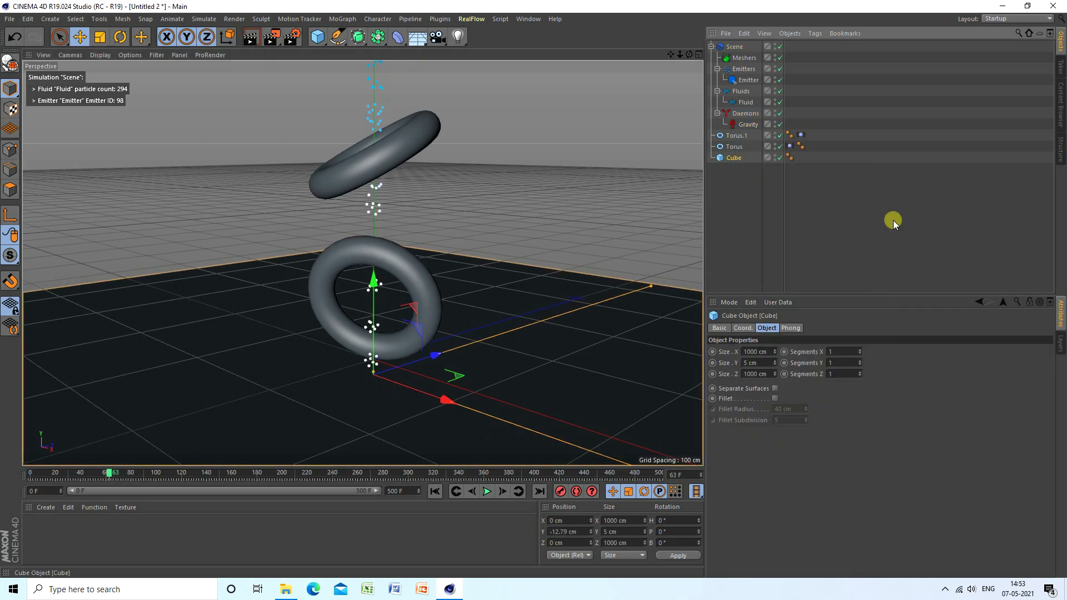
left_click(757, 327)
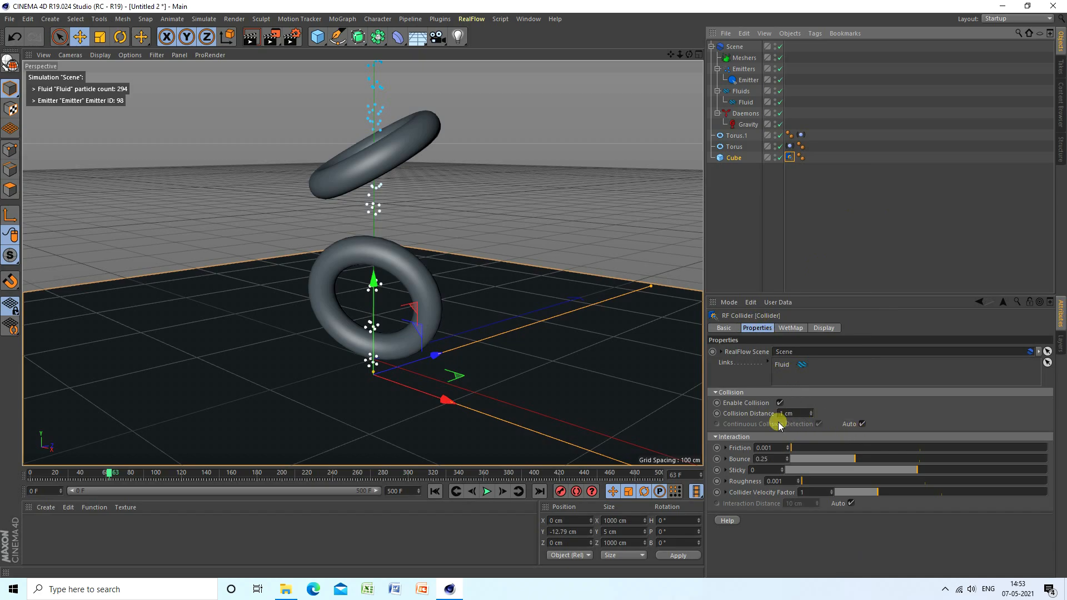
left_click(863, 424)
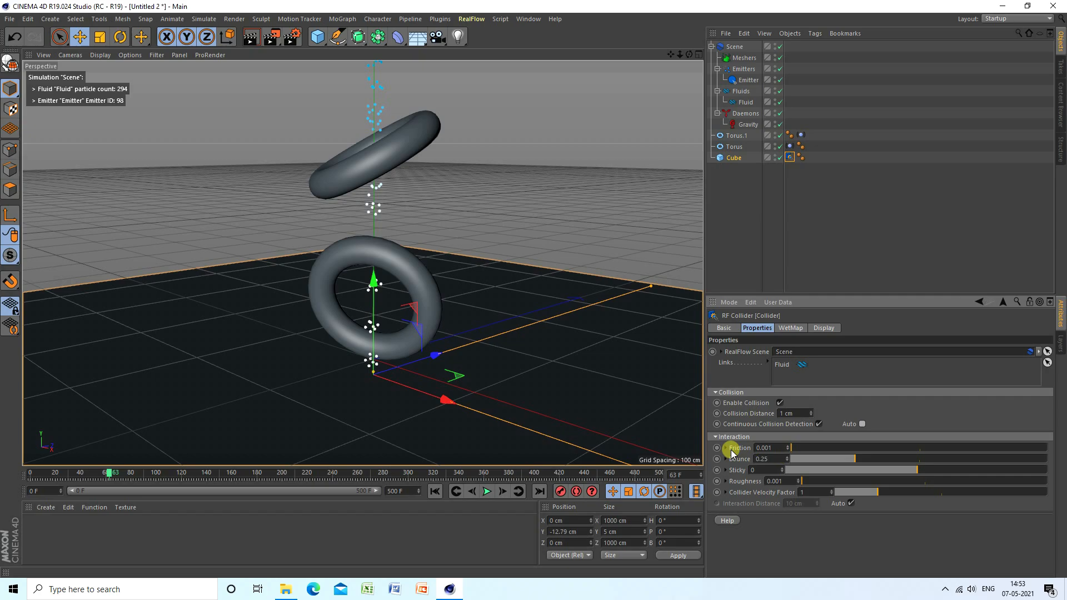
Step: Set the floor collider's friction to 0.5 and bounce to 0.05, and replay the simulation from the start
left_click(770, 448)
type("0.5")
key("Return")
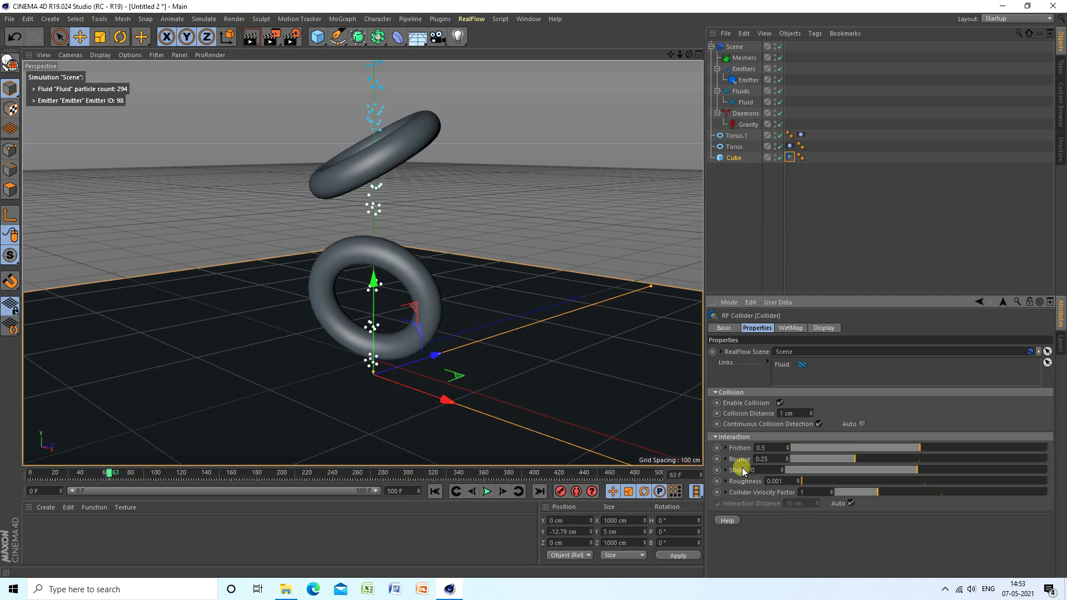
left_click(780, 458)
type("0.05")
key("Return")
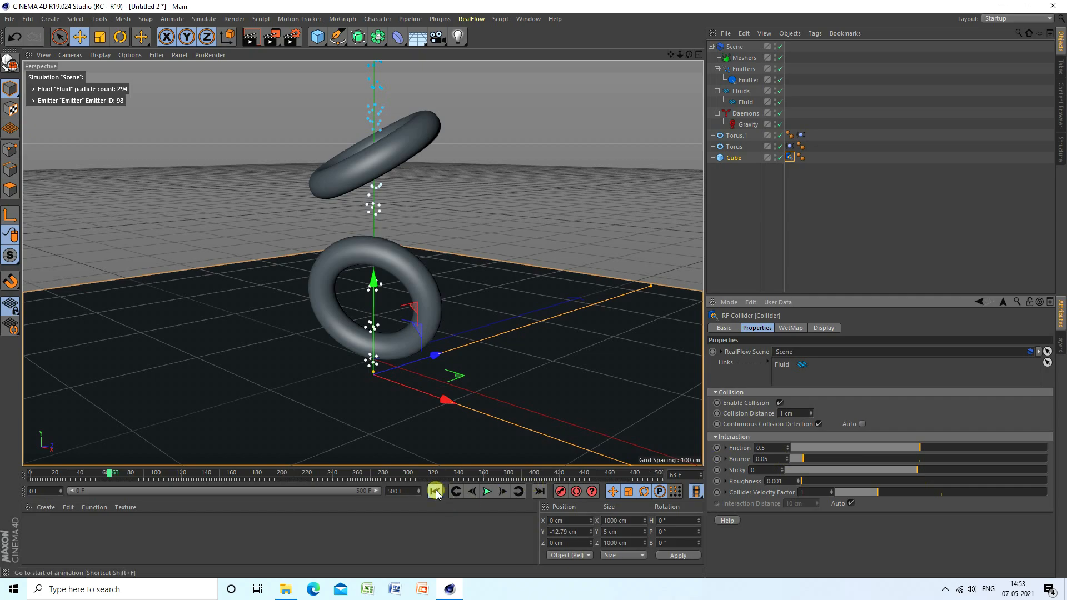
left_click(488, 491)
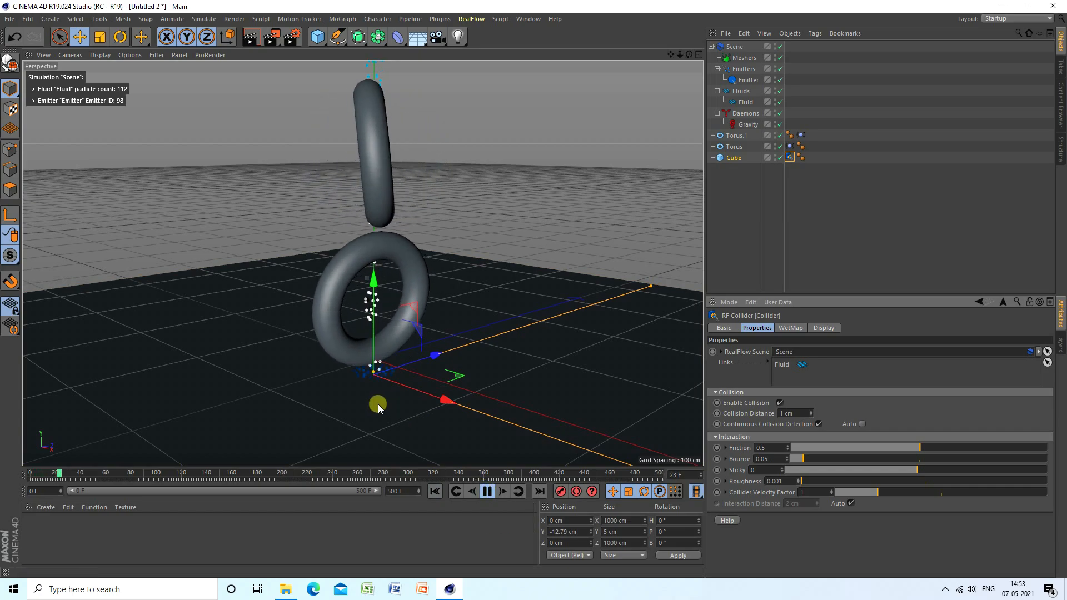
scroll(377, 404, "up", 5)
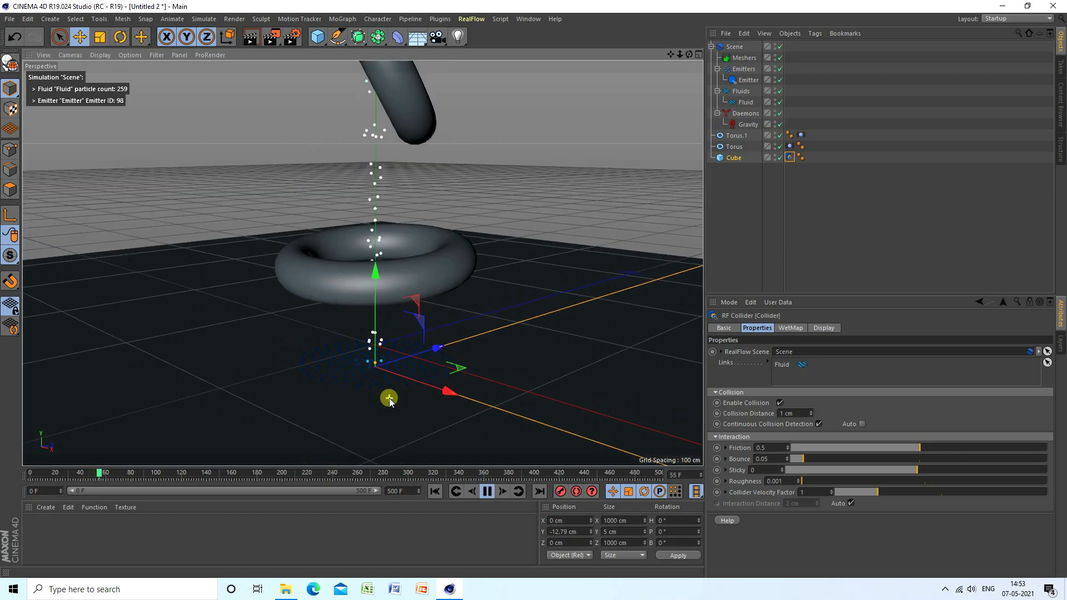
left_click(486, 490)
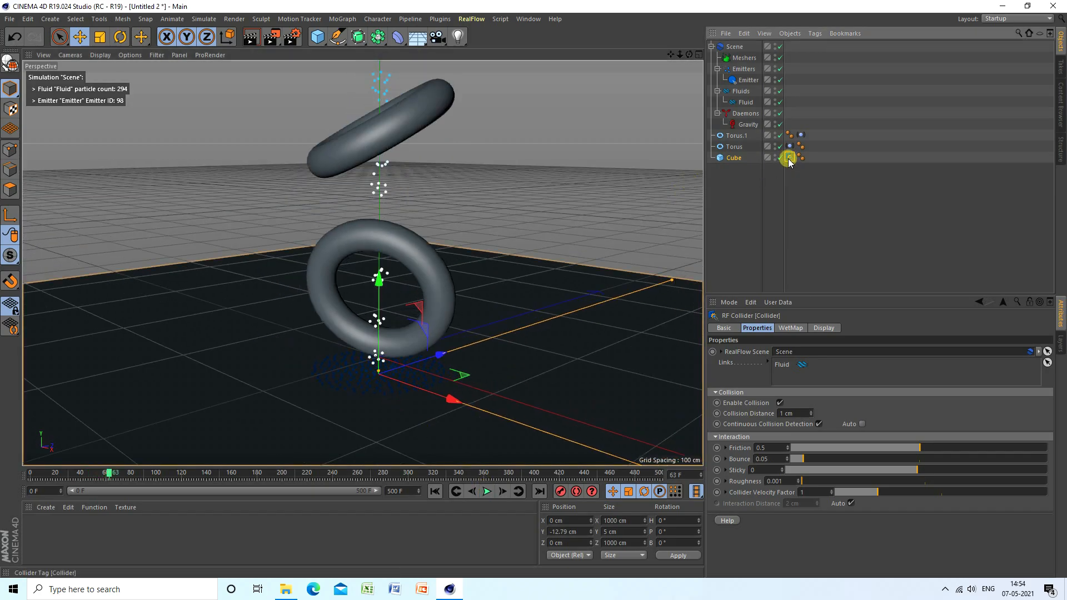
Step: Copy the cube's Collider tag to both torus rings and replay the simulation from the start
left_click_drag(789, 161, 813, 149, "ctrl")
left_click(435, 491)
left_click(487, 492)
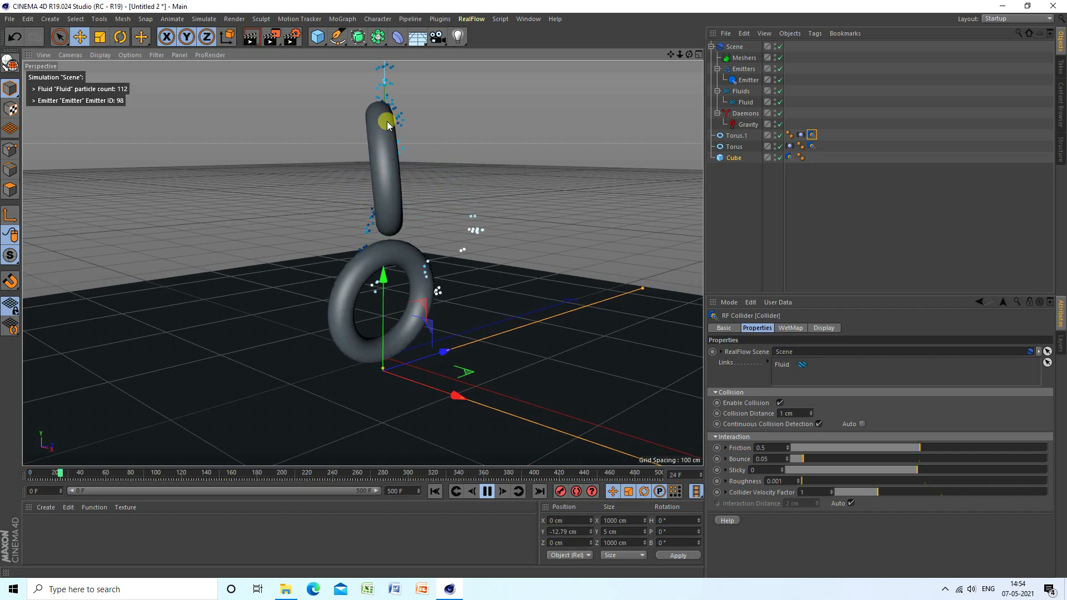
scroll(387, 123, "up", 2)
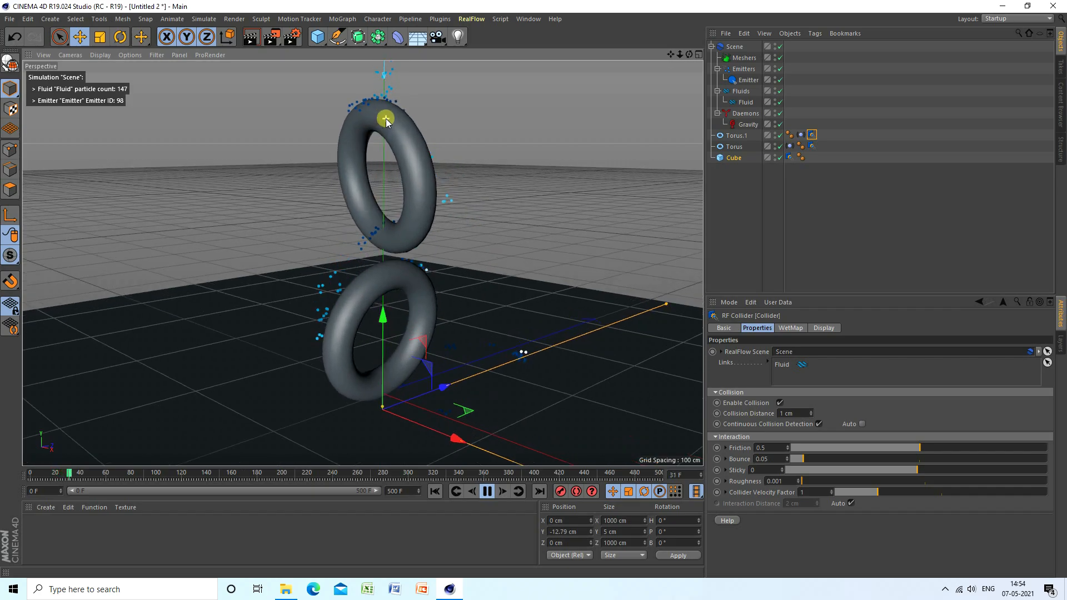
left_click(488, 493)
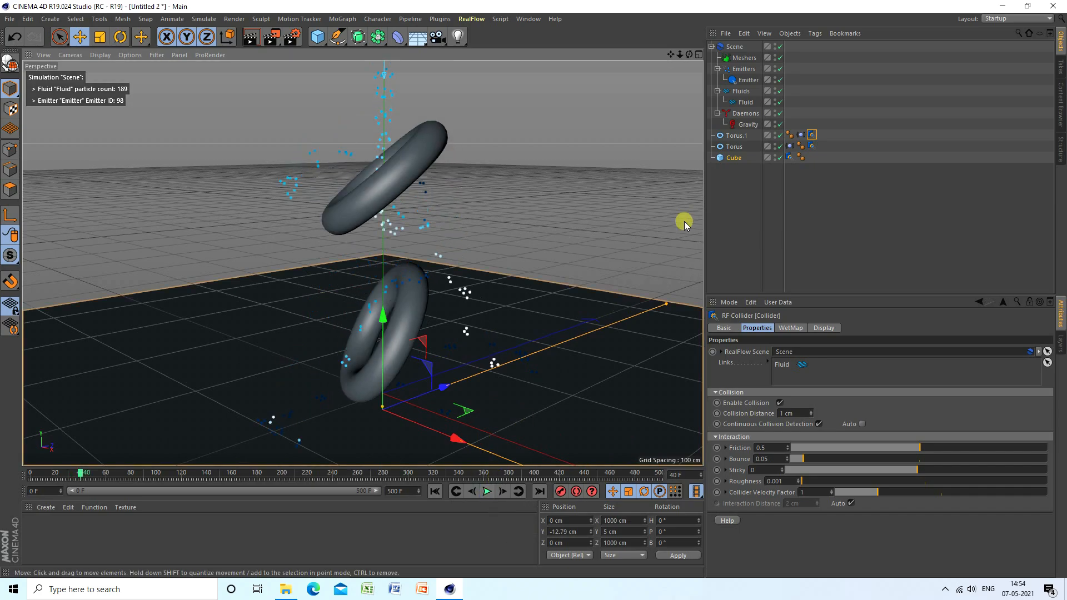
Step: Add a RealFlow Mesher to the scene for the fluid particles
left_click(483, 20)
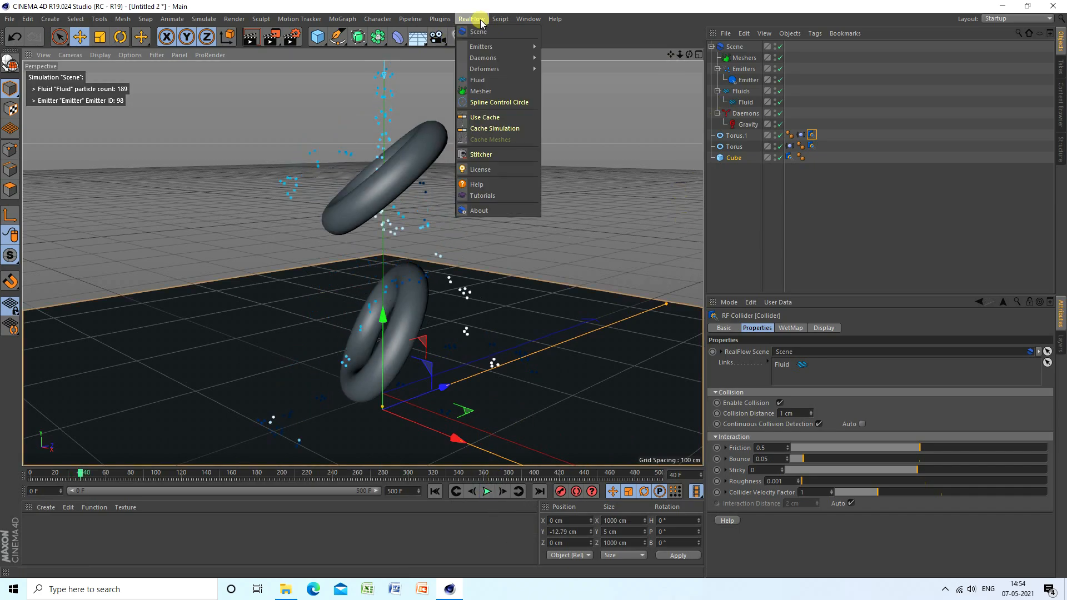
left_click(481, 92)
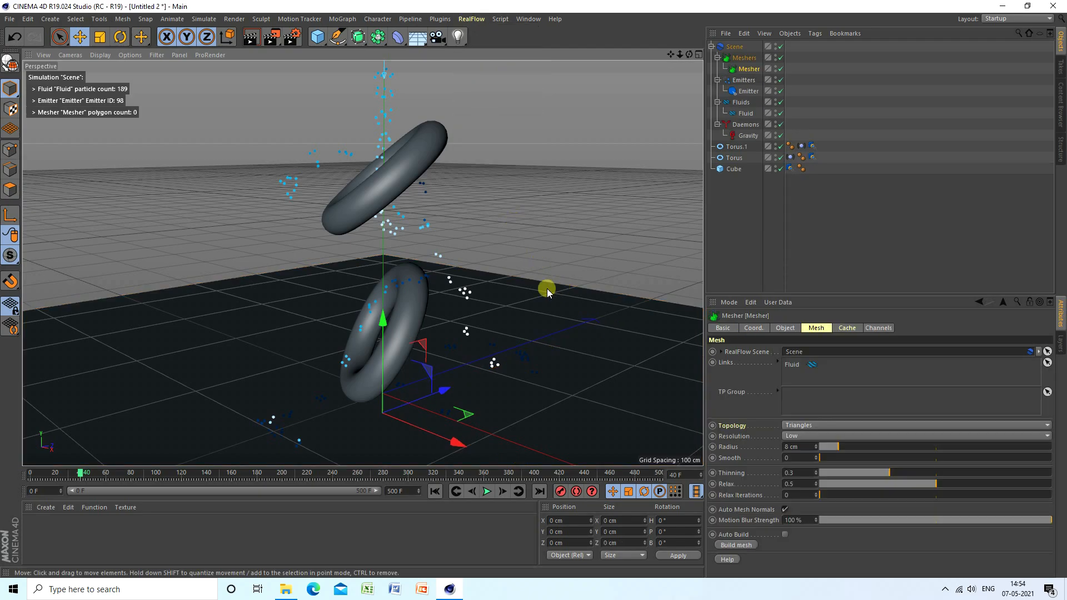
Step: Replay the simulation from the start to preview the fluid mesh, and set the Mesher's Smooth to 5
left_click(434, 491)
left_click(487, 491)
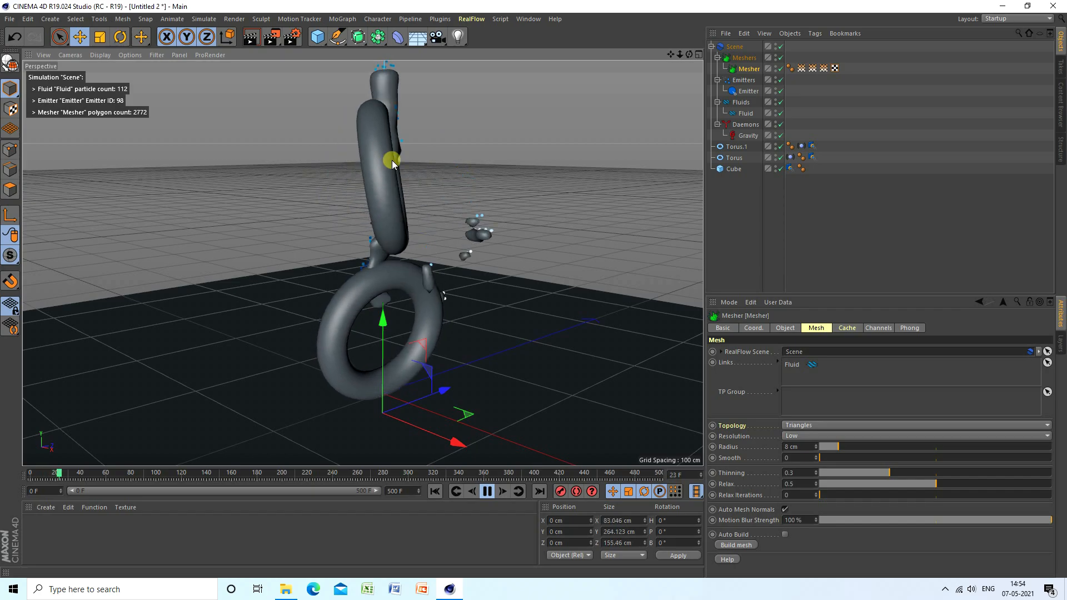
key("F8")
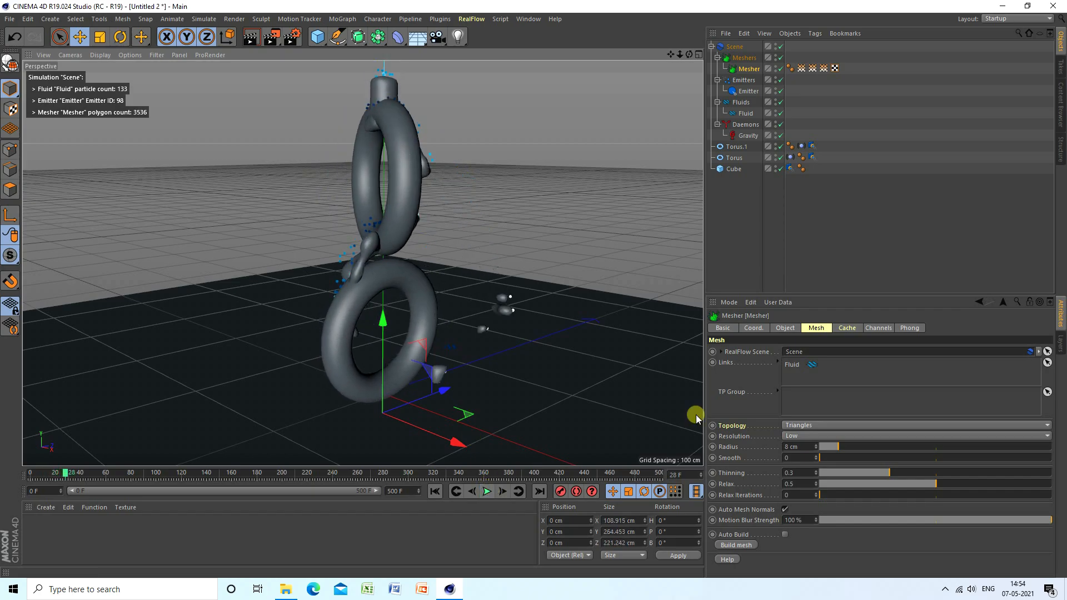
left_click(749, 69)
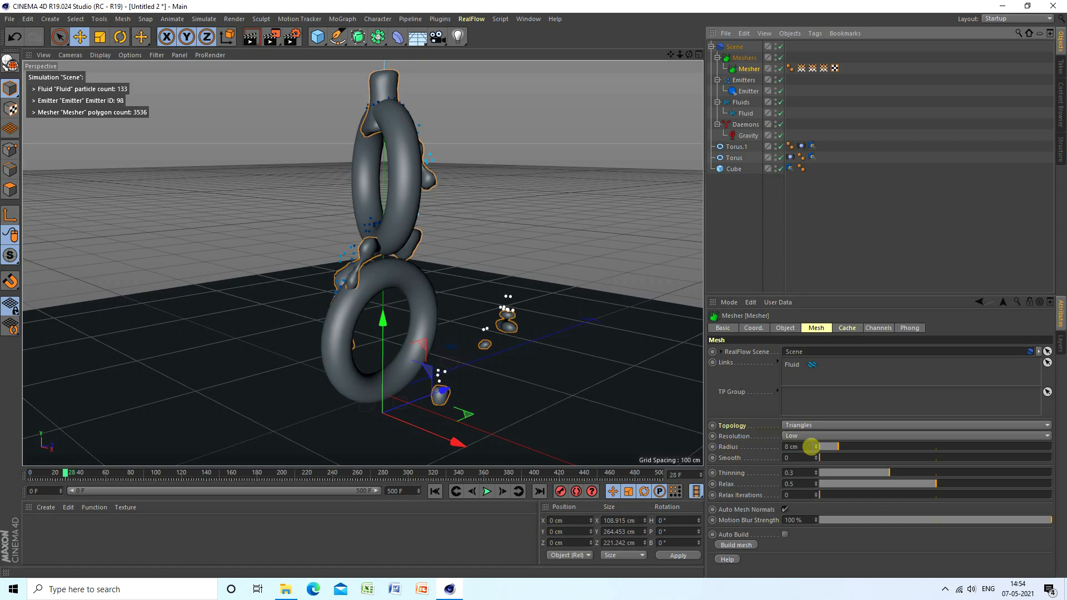
left_click(817, 456)
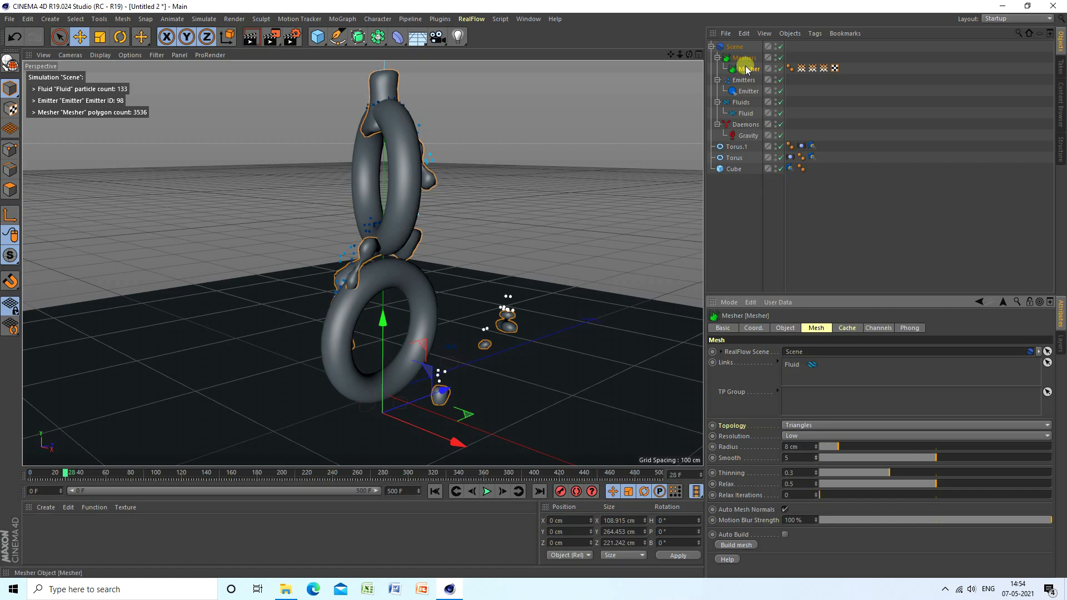
Step: Turn off Auto Params in the RealFlow Scene solver, set Min Substeps to 30 and Max Substeps to 60, and rewind to frame 0
left_click(733, 47)
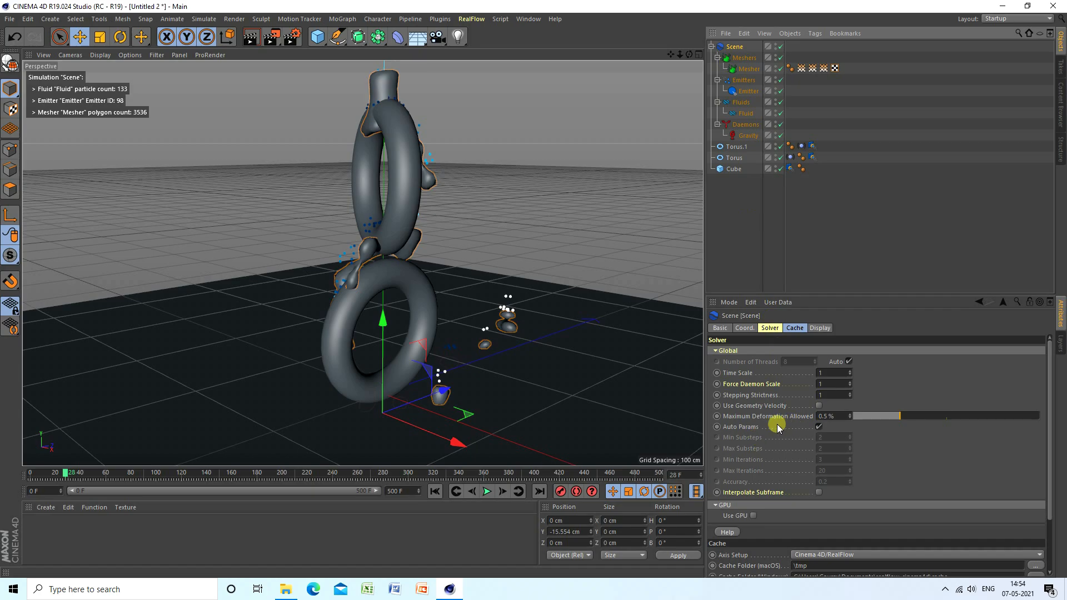
left_click(818, 427)
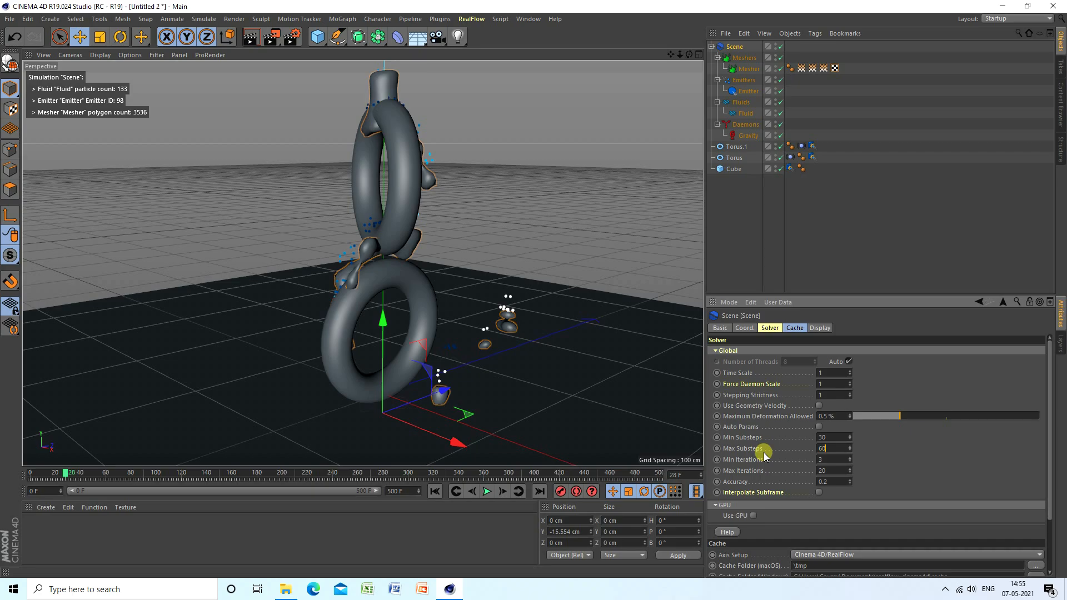
left_click(436, 491)
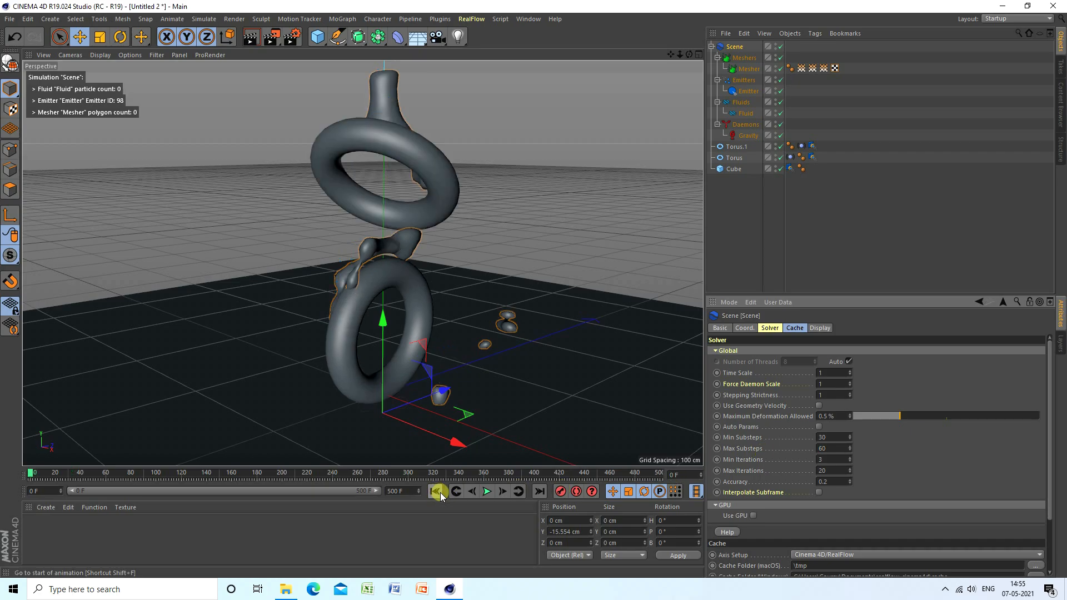
Step: Save the project to the Desktop as Untitled 2 and add a camera to the scene
left_click(9, 18)
left_click(27, 113)
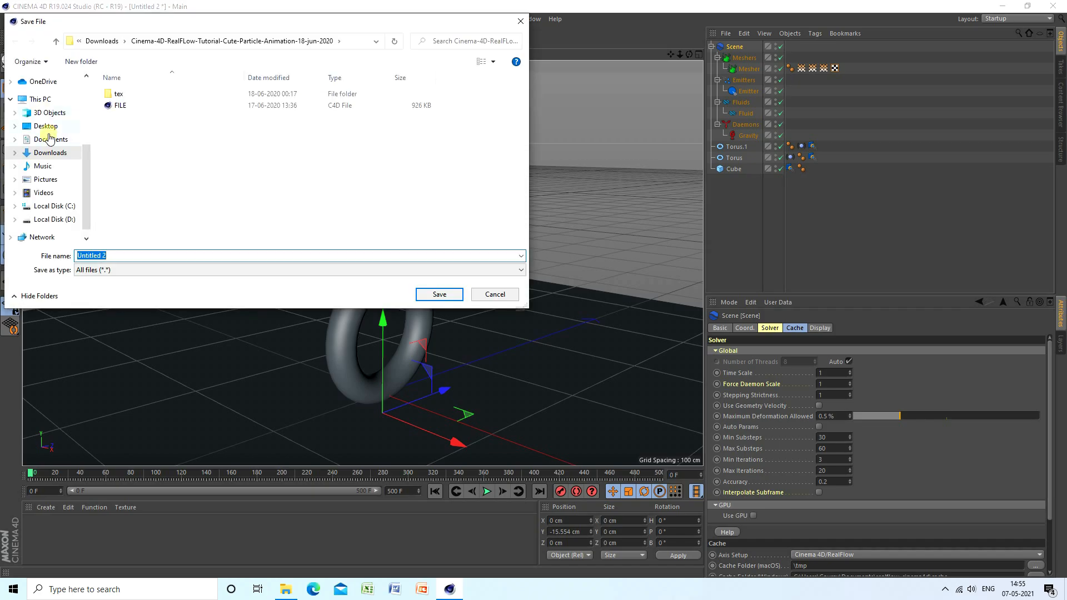
left_click(189, 253)
left_click(439, 294)
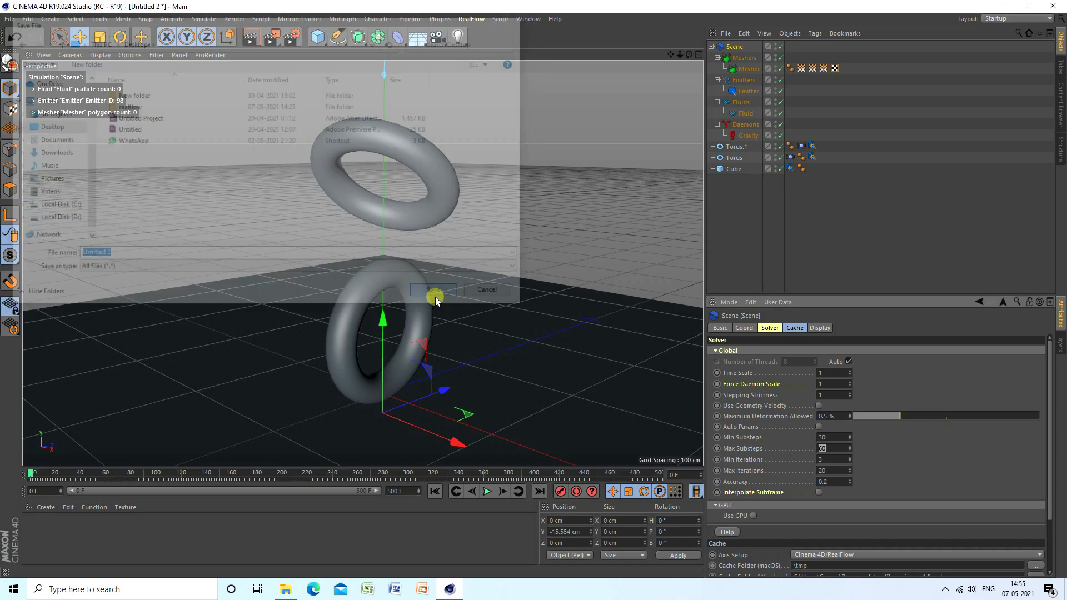
left_click(486, 491)
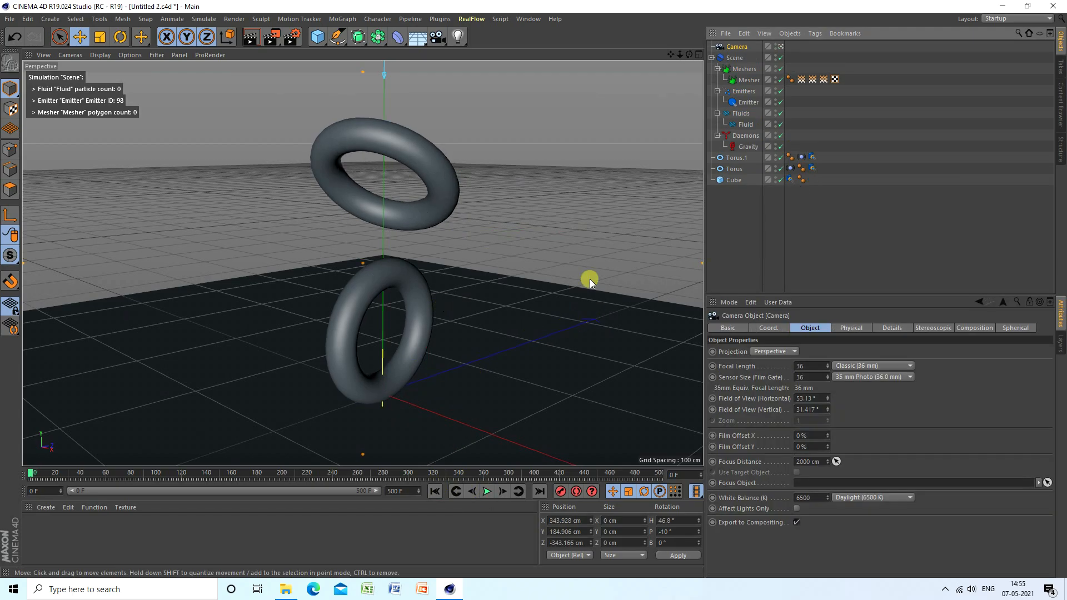
Step: Set the fluid's Resolution to 50 and its Surface Tension to 0.1
left_click(734, 58)
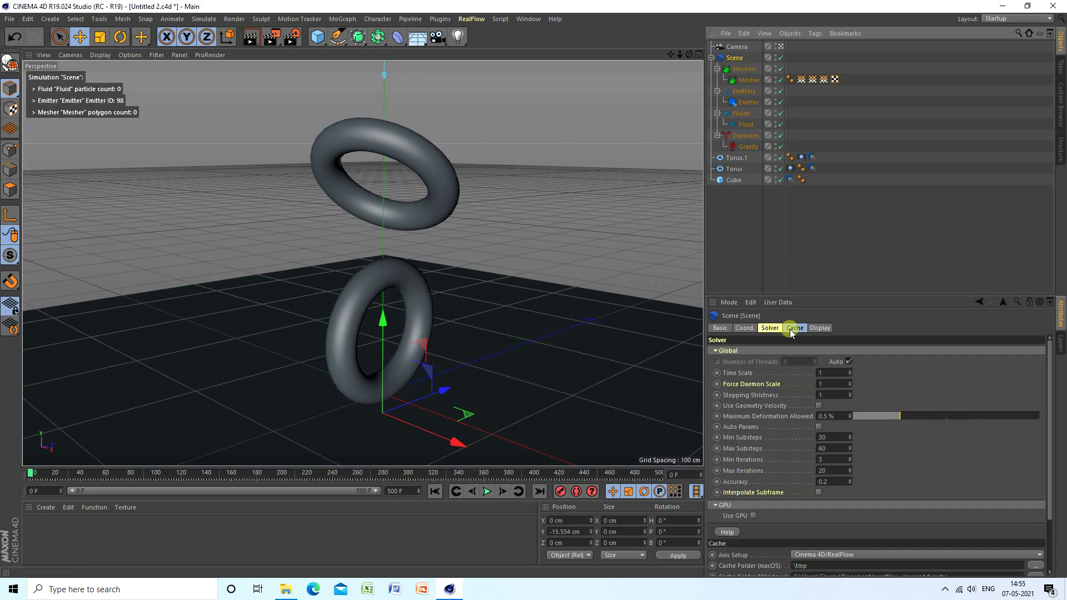
left_click(747, 81)
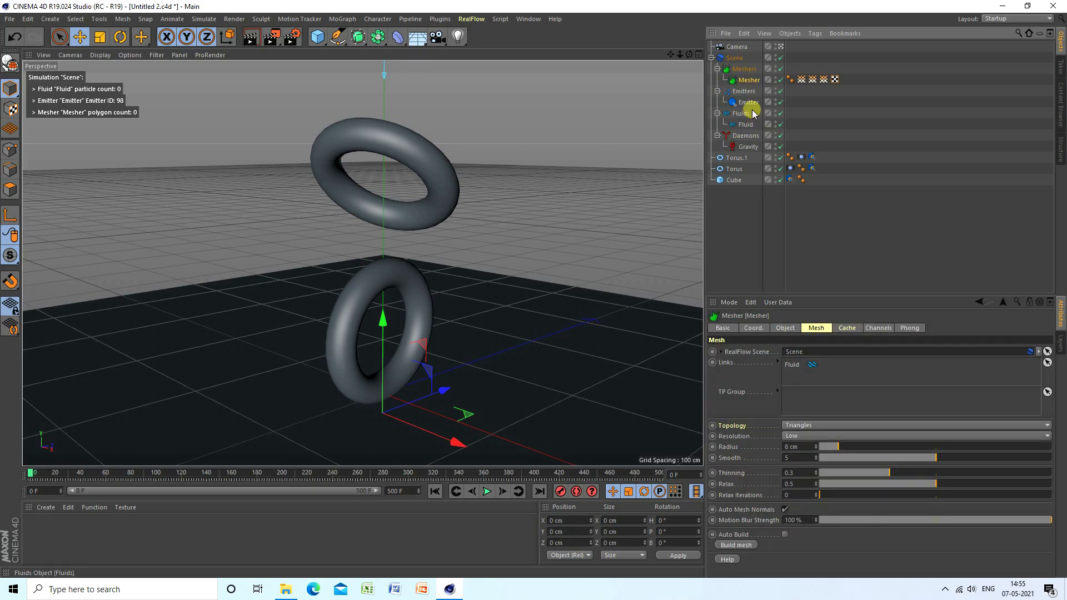
left_click(748, 102)
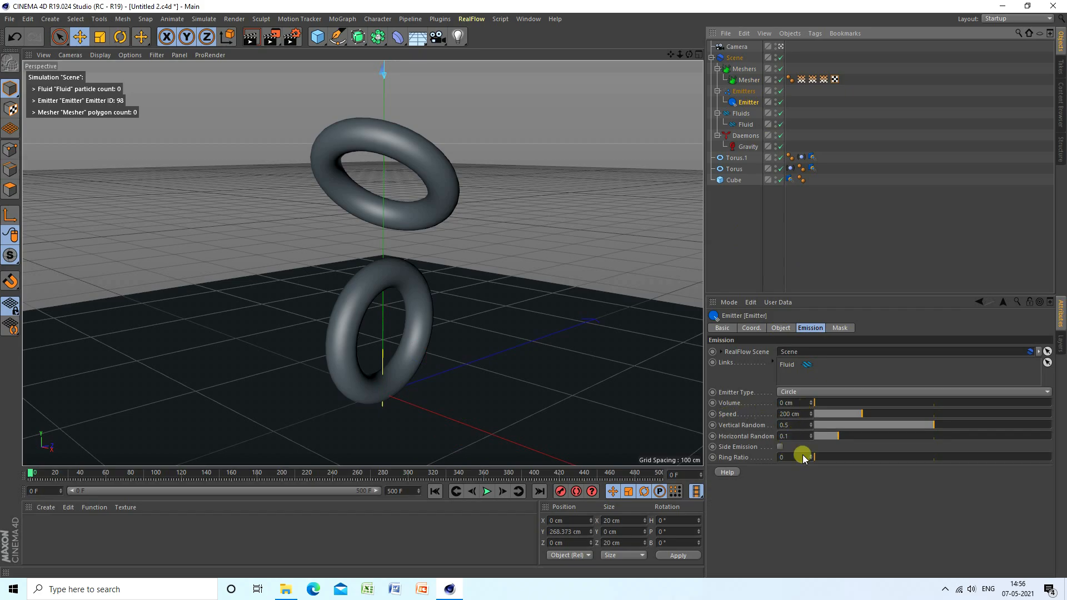
left_click(743, 125)
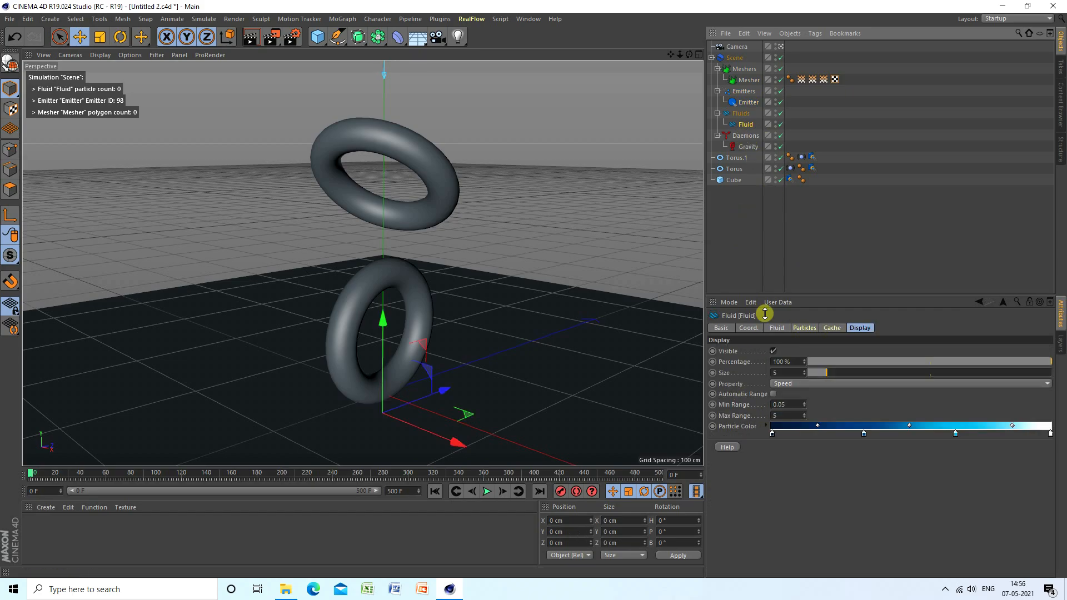
left_click(781, 329)
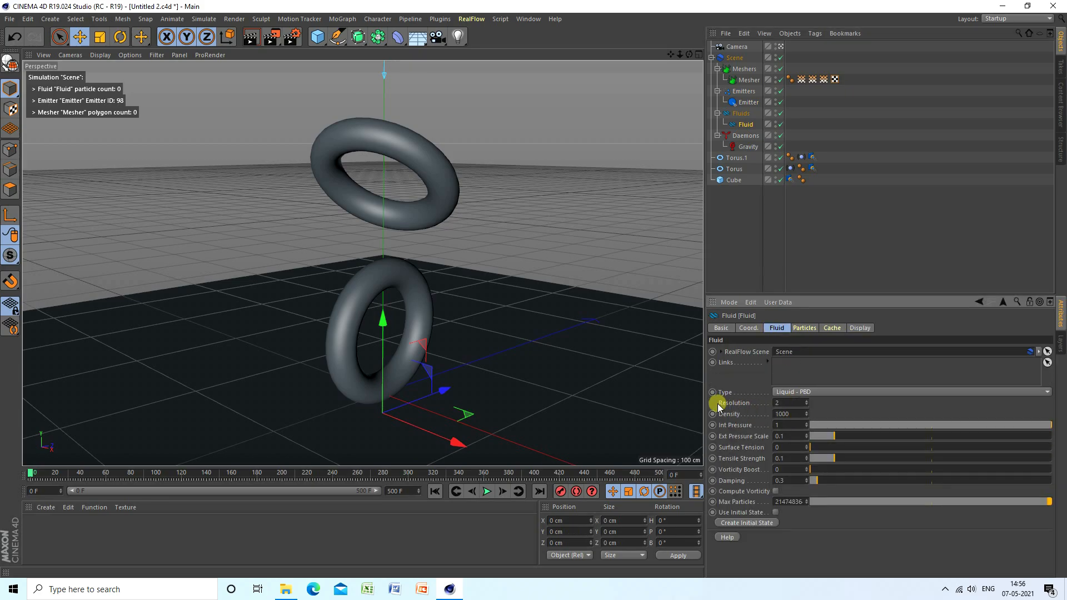
left_click(788, 402)
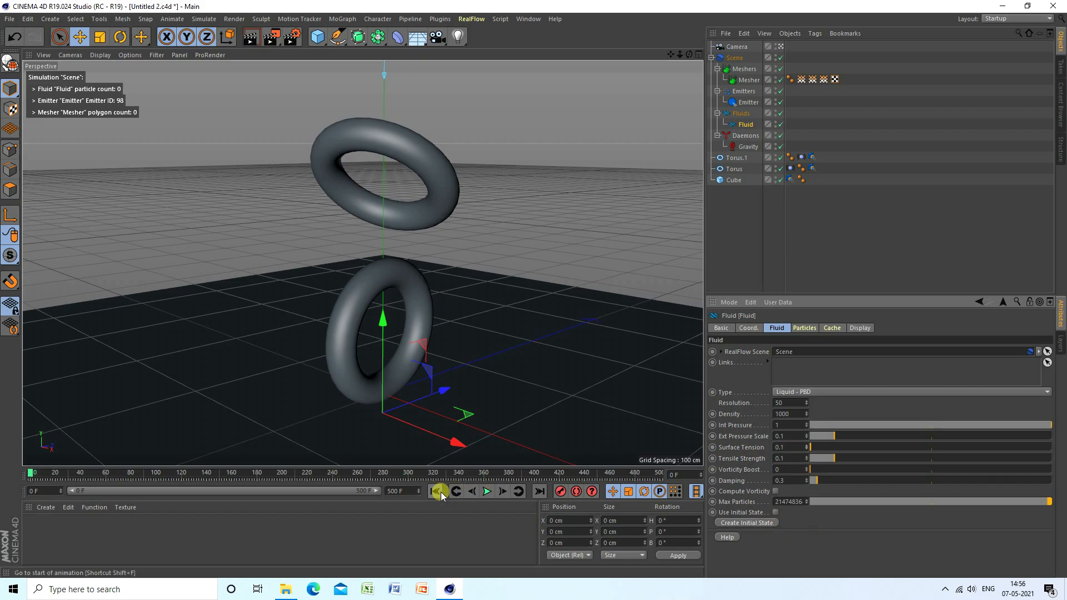
Step: Play the simulation briefly to check the fluid's flow over the rings, and rewind to the first frame
left_click(487, 491)
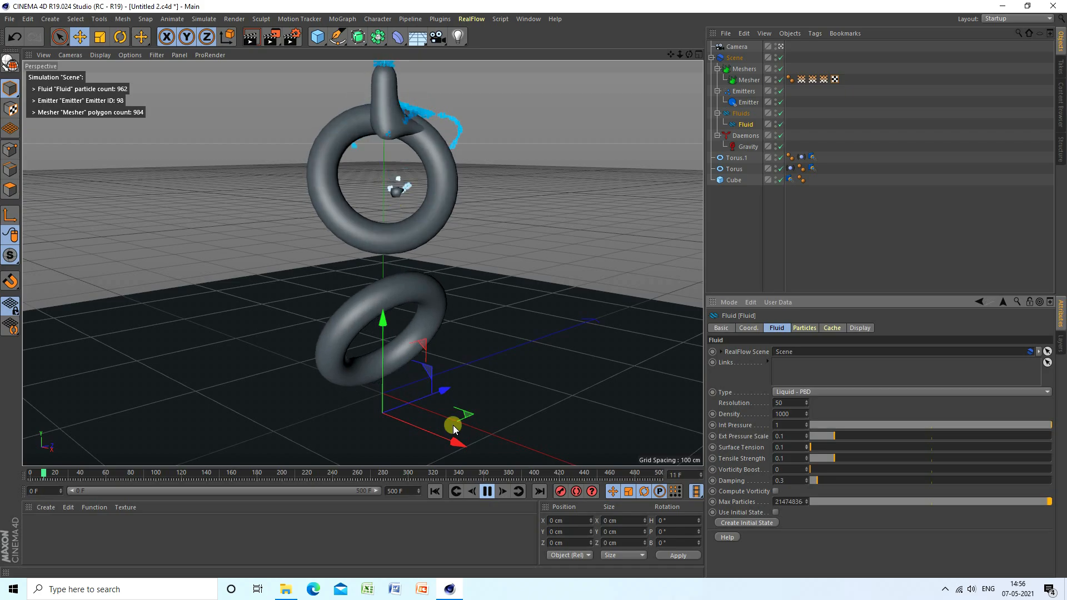
left_click(487, 492)
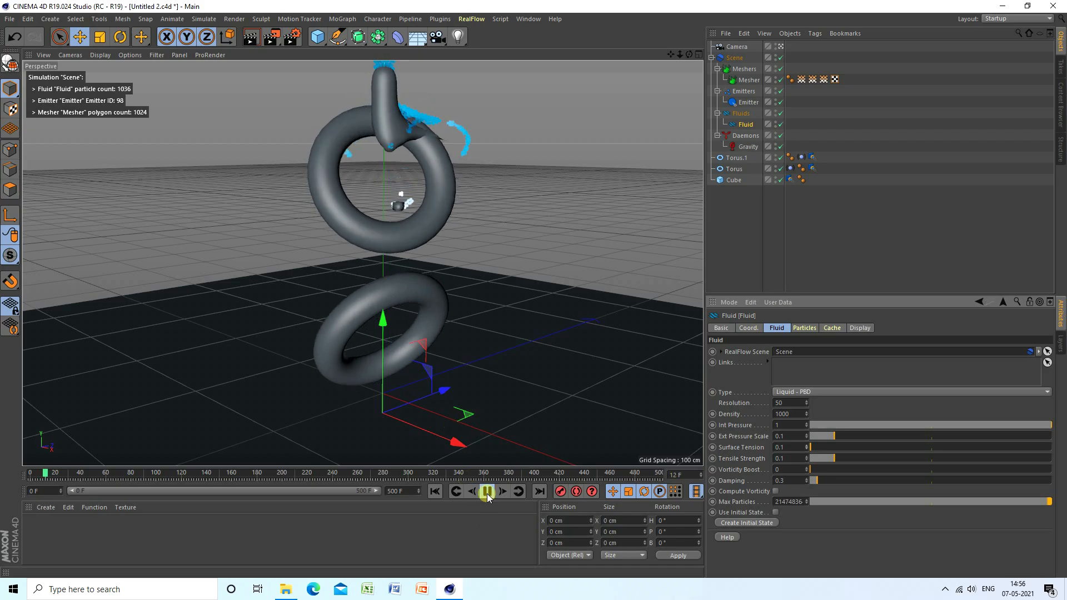
left_click(434, 491)
Step: Load the materials from the Untitled 1 project file in the Desktop's realflow folder
left_click(46, 507)
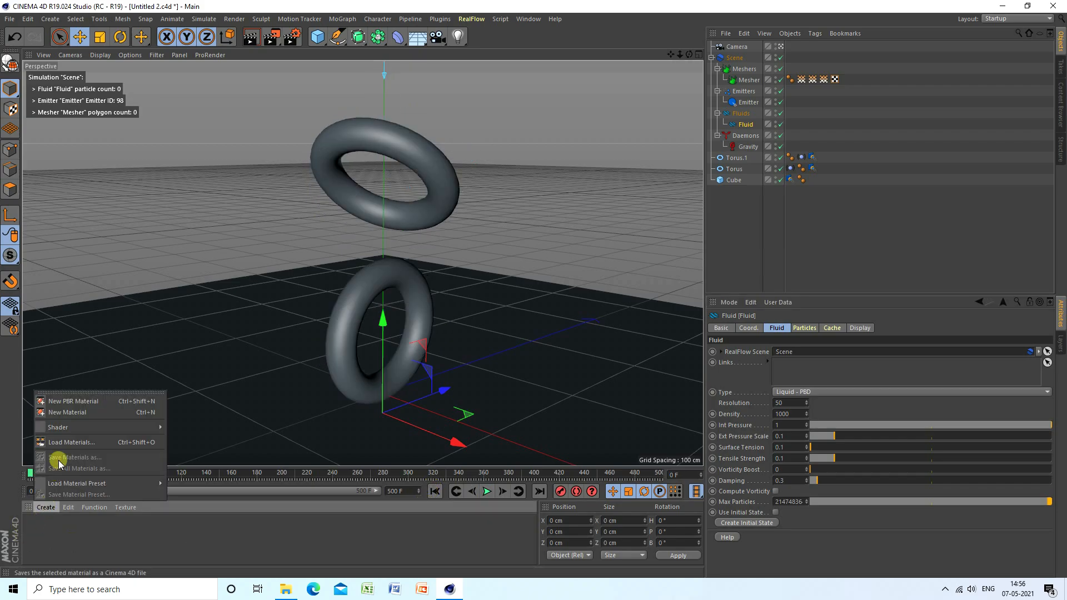
left_click(66, 443)
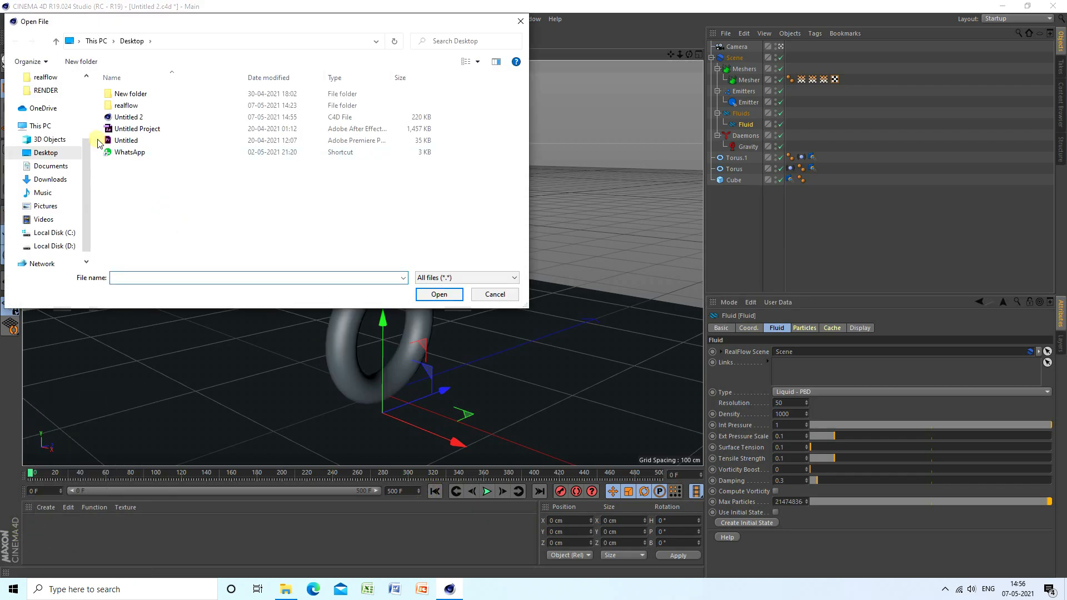
double_click(127, 106)
left_click(127, 187)
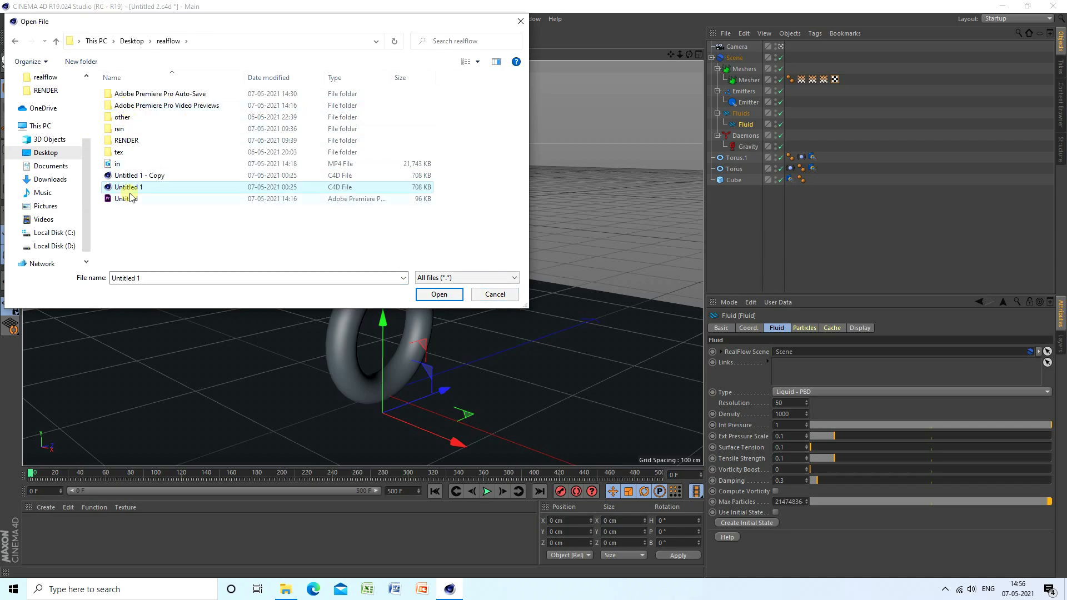
left_click(439, 294)
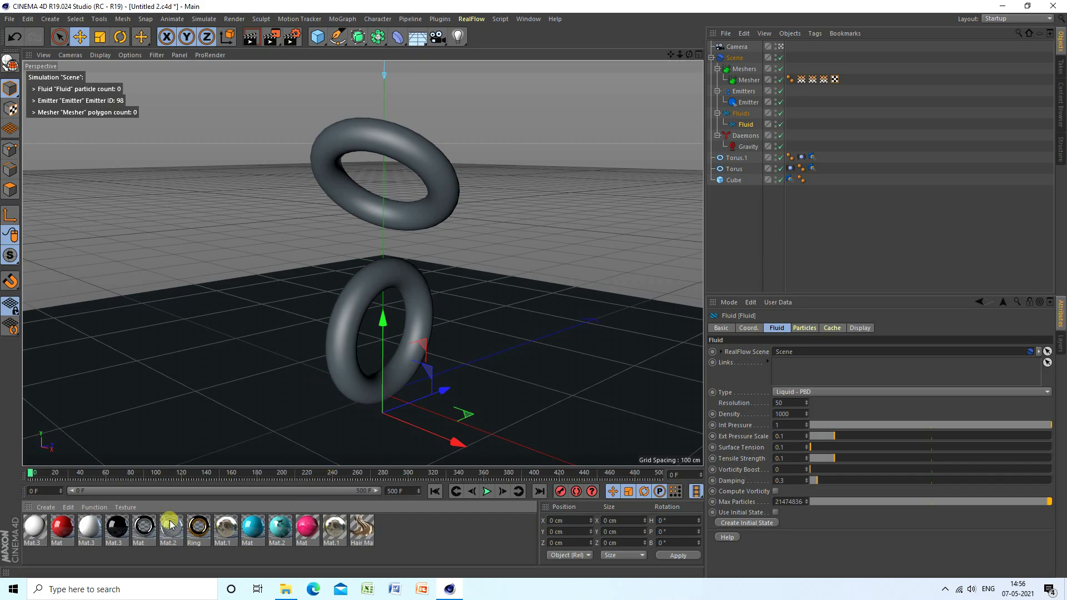
Step: Apply the white Mat.3 material to the floor cube, Ring to the Mesher, and the chrome Mat to both torus rings
left_click_drag(88, 535, 186, 446)
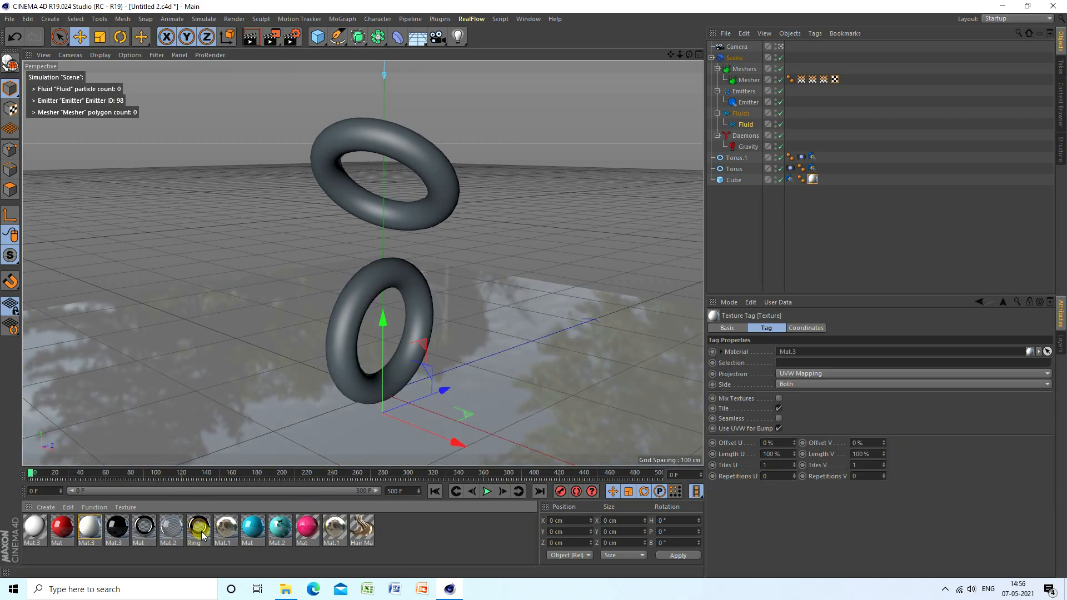
left_click_drag(752, 82, 747, 78)
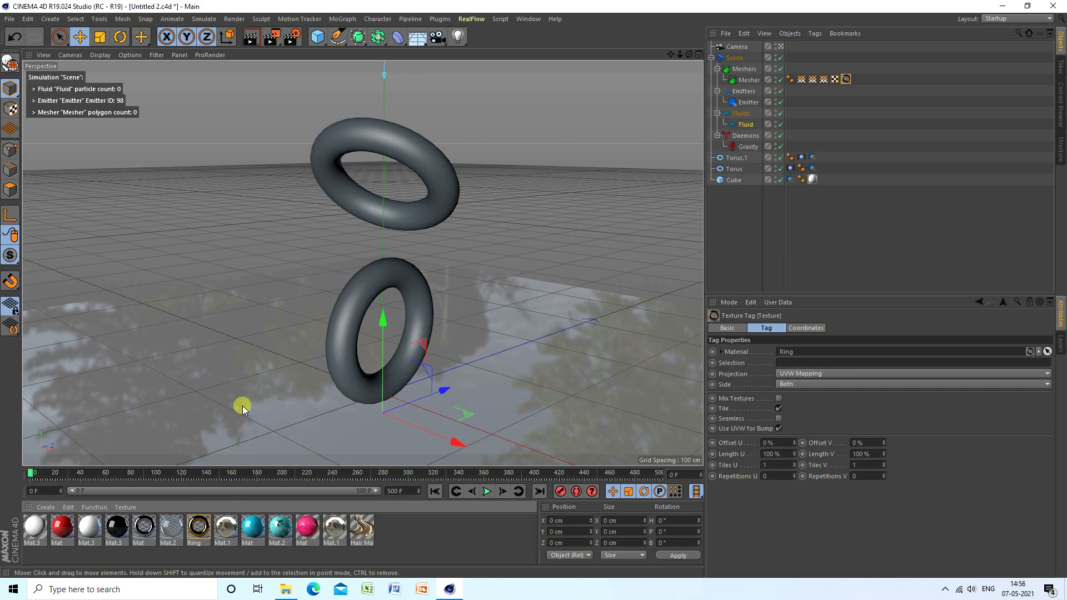
left_click_drag(790, 135, 733, 158)
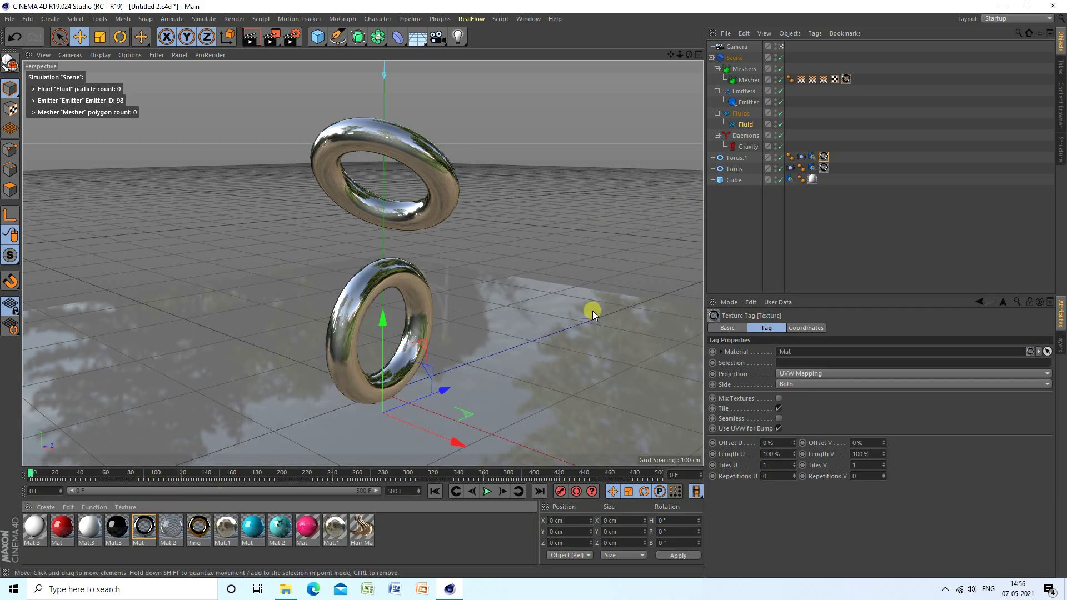
Step: Delete the copied RealFlow Collider tags from both torus rings
left_click(812, 169)
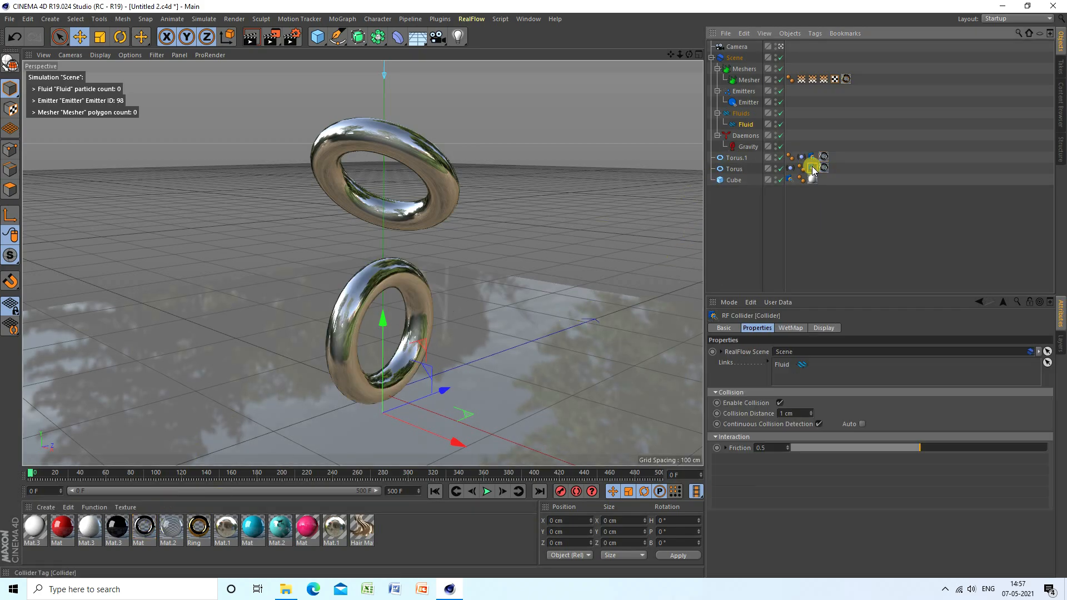
key("Delete")
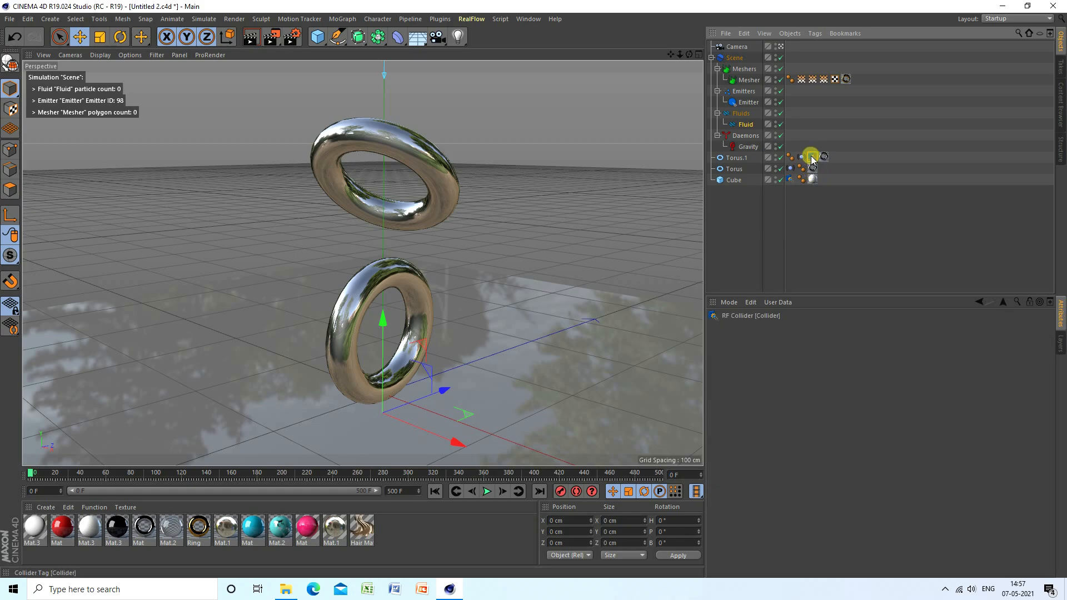
left_click(812, 158)
key("Delete")
Step: Add a new RealFlow Collider tag to each of the two torus rings
left_click(735, 168)
right_click(735, 168)
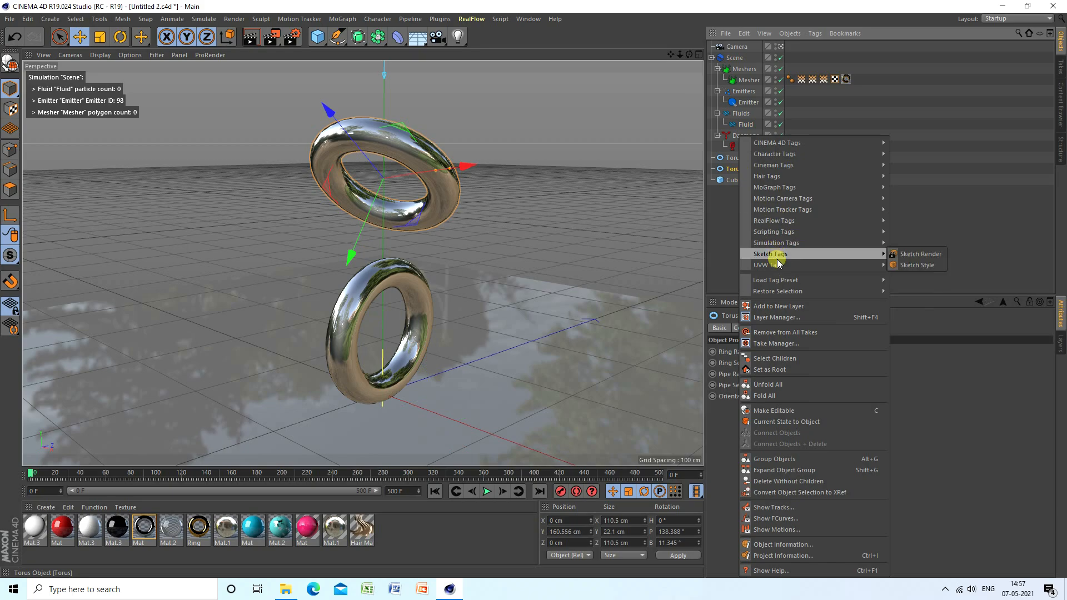
mouse_move(775, 221)
left_click(918, 222)
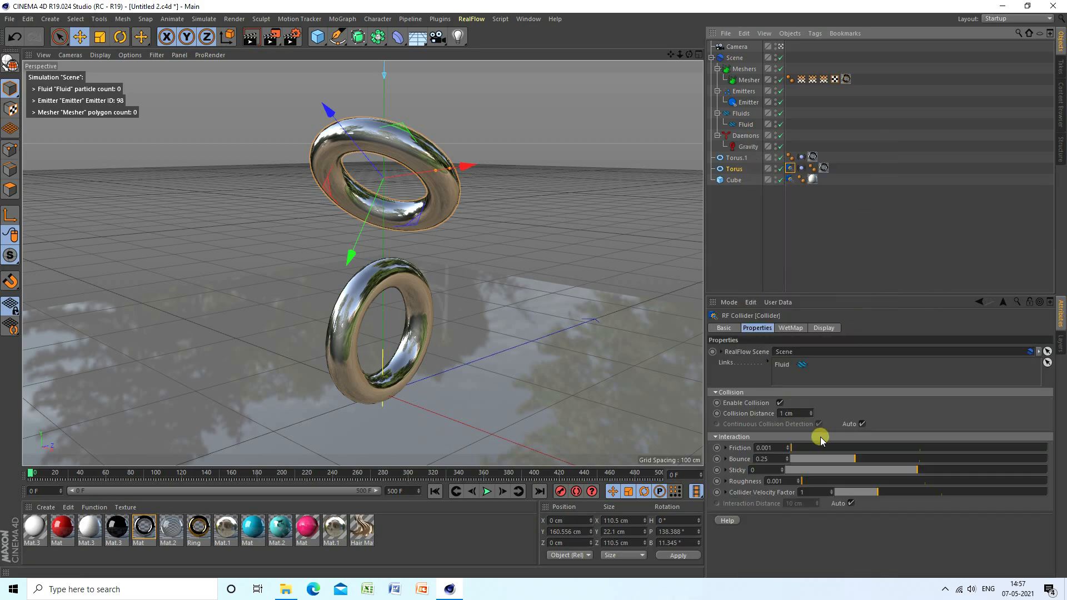
right_click(735, 158)
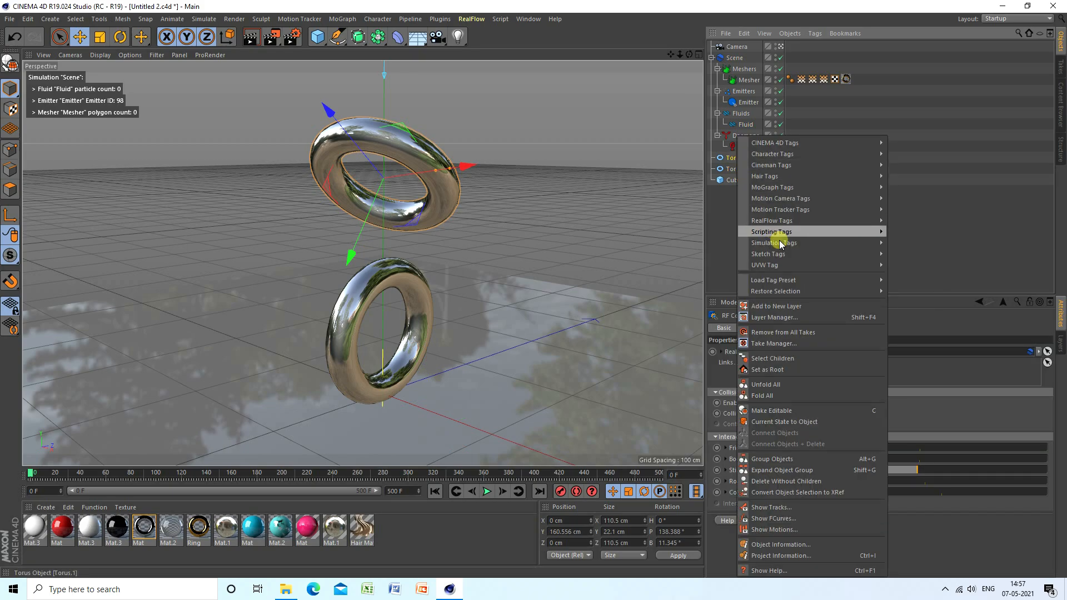
mouse_move(815, 220)
left_click(914, 222)
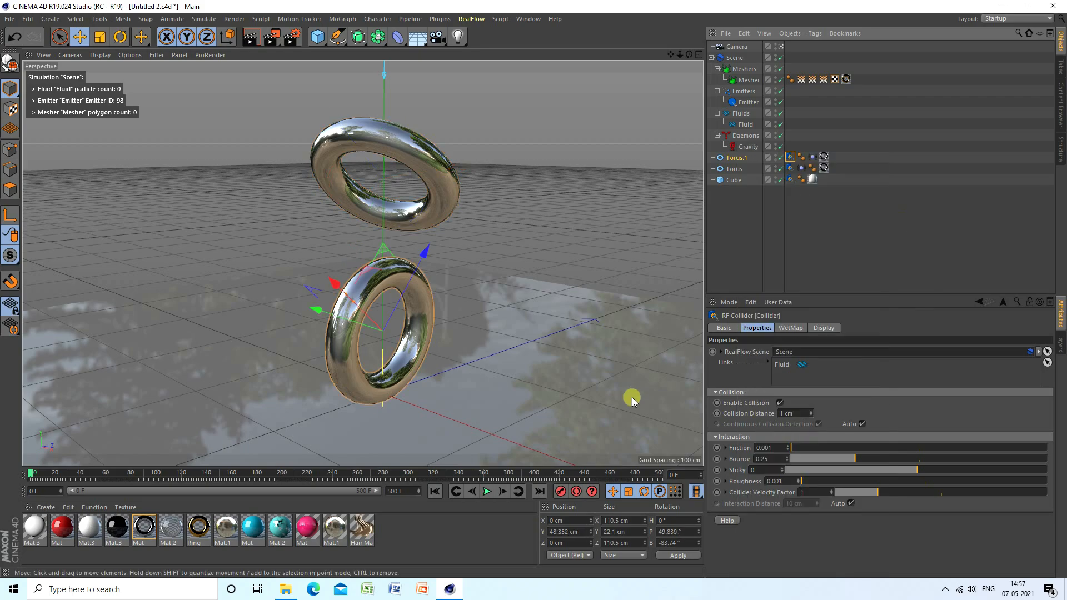
Step: Set the Torus.1 collider's bounce to 0.1 and friction to 0.5
left_click(775, 459)
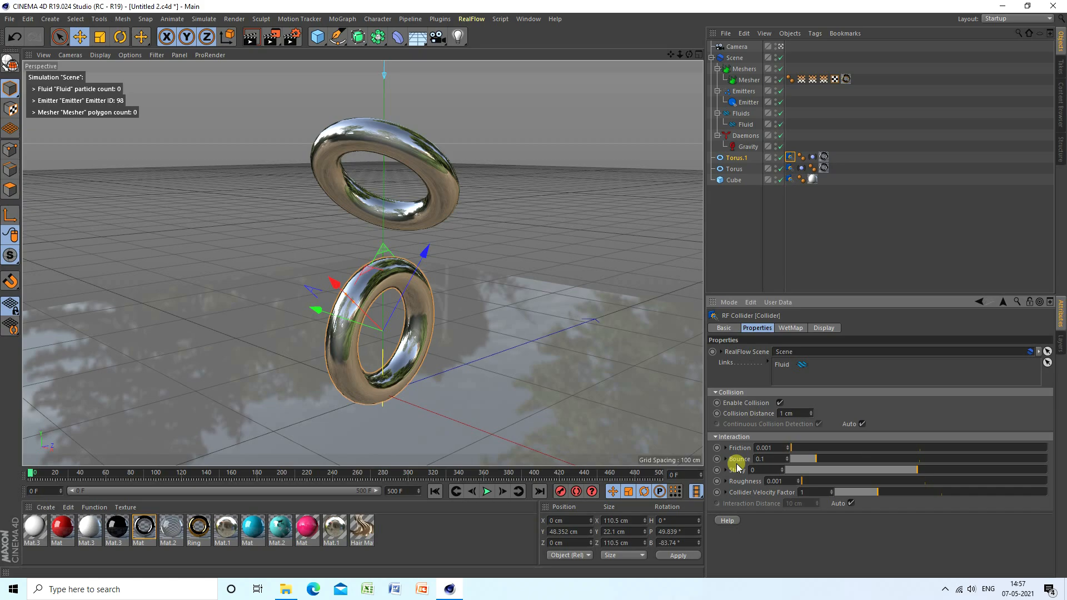
left_click(778, 448)
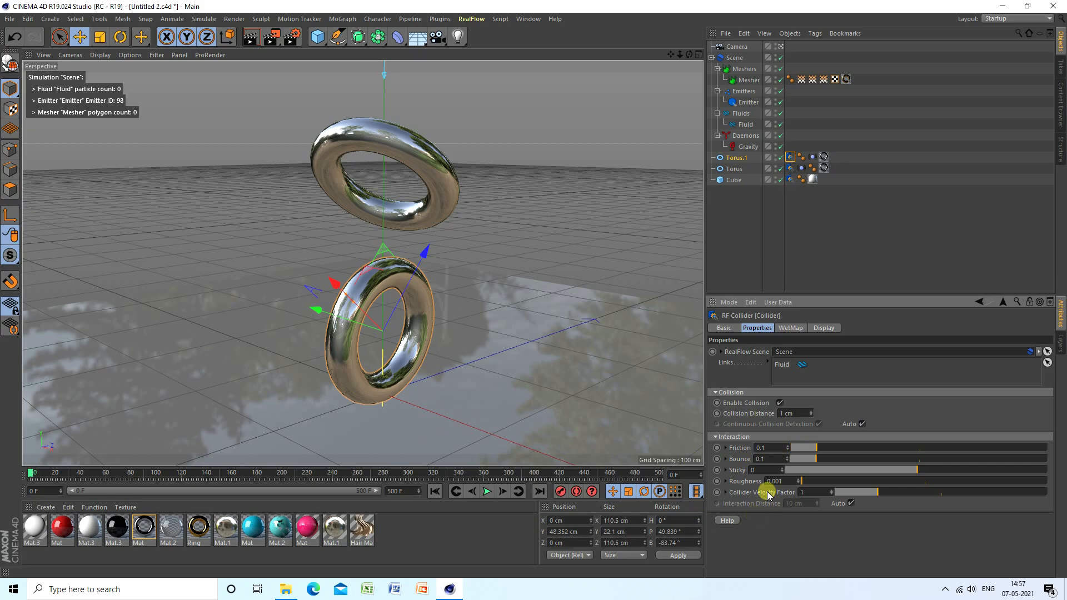
left_click(762, 448)
type("0.5")
key("Return")
Step: Set the Torus collider's friction to 0.5 and bounce to 0.1
left_click(790, 168)
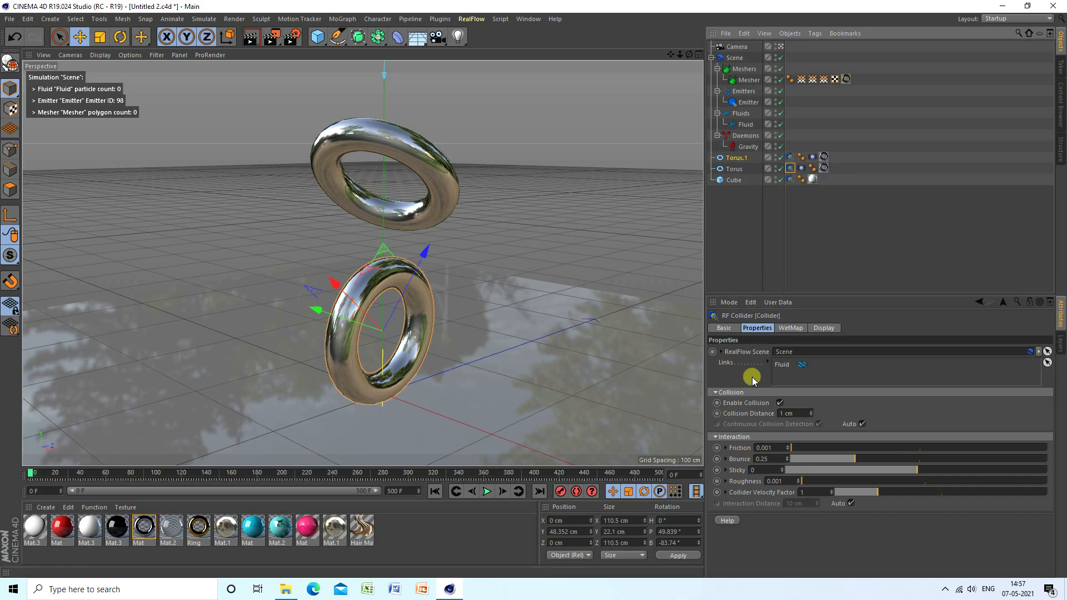
left_click(763, 448)
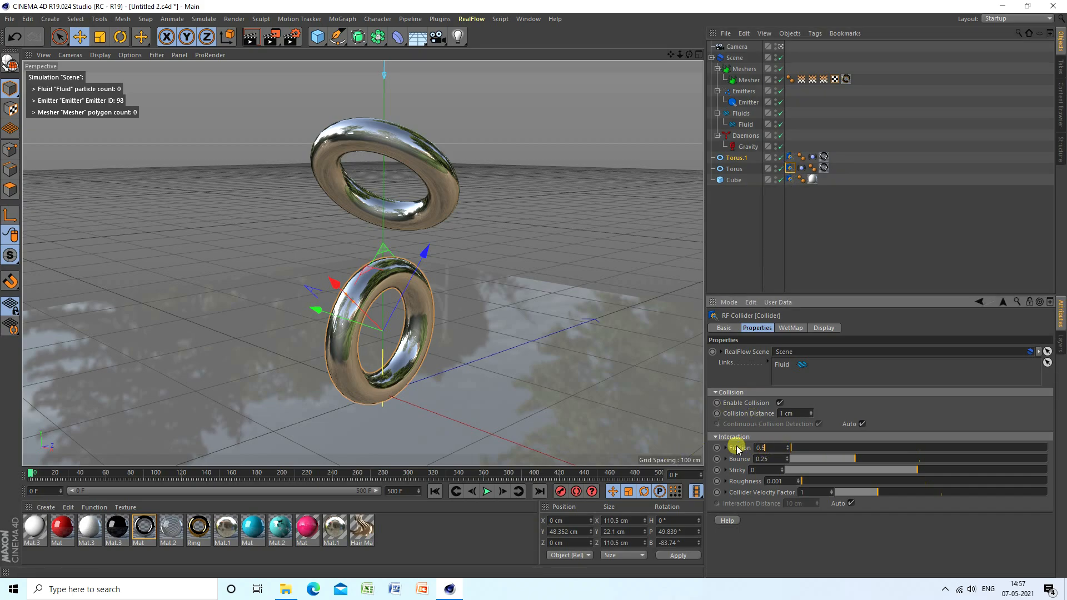
type("0.5")
key("Return")
key("Tab")
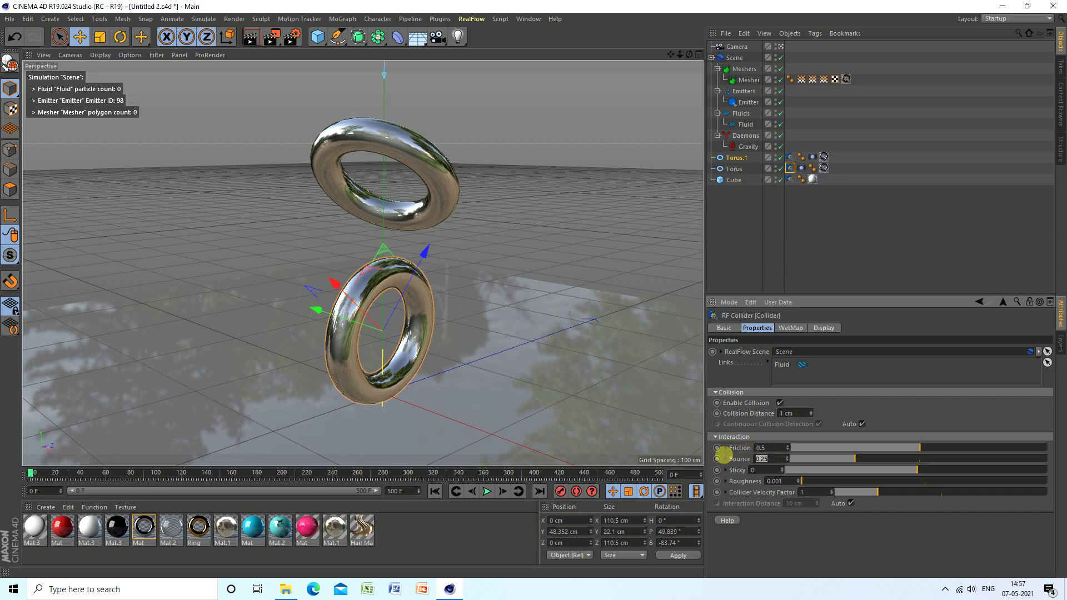
type("0.1")
key("Return")
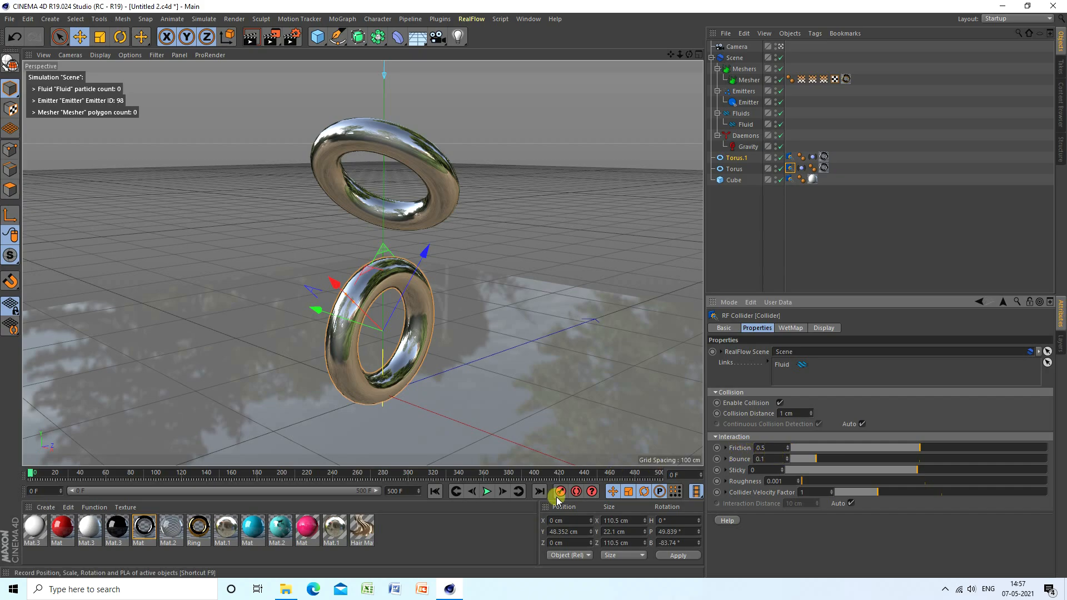
Step: Play the simulation to check how the fluid collides with the rings, and return to the first frame
left_click(487, 492)
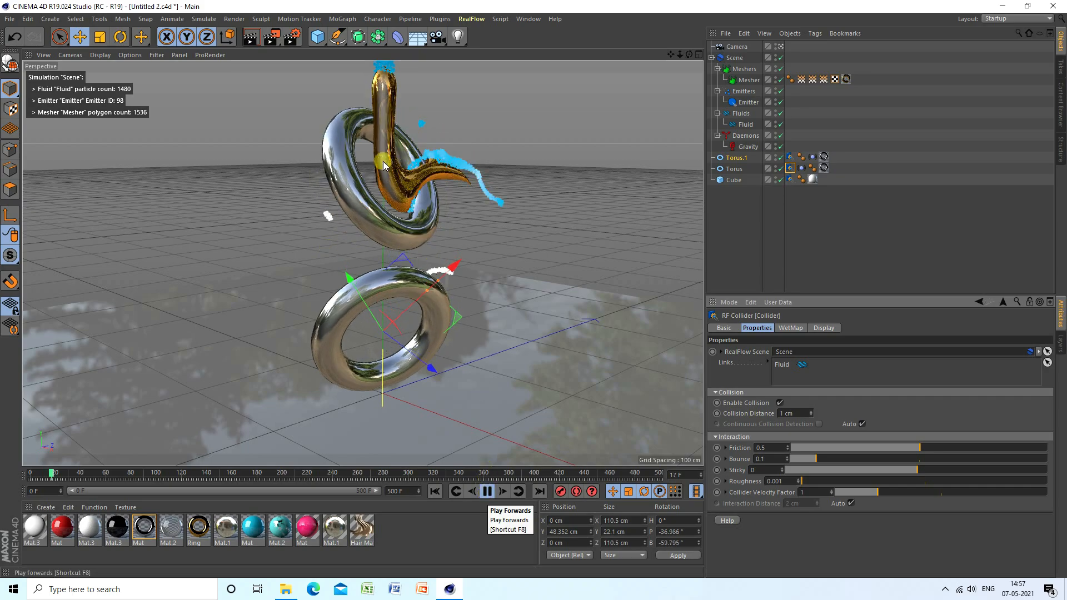
left_click(488, 492)
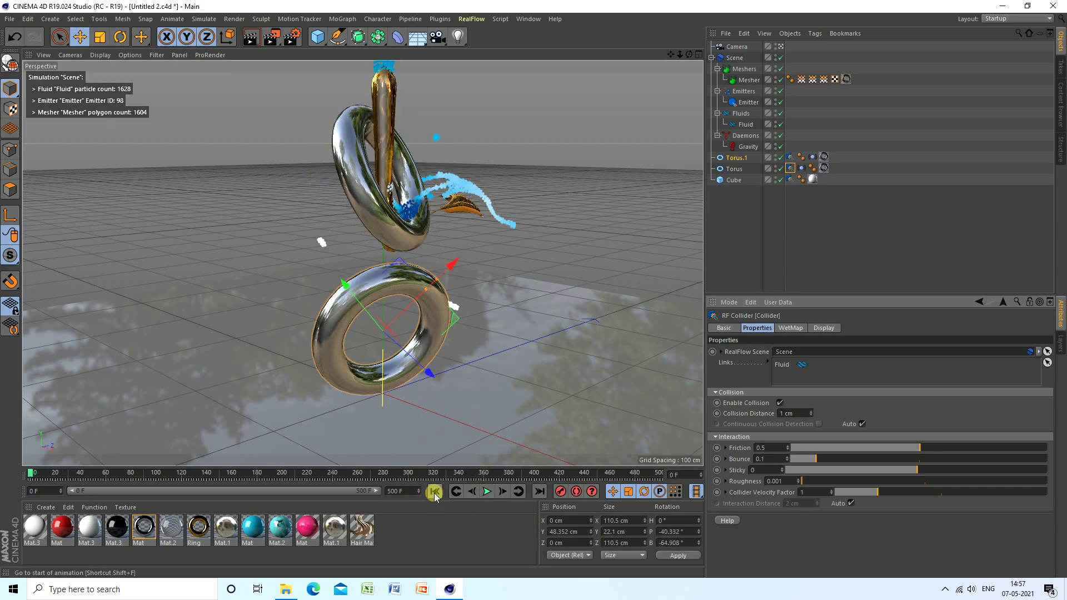
left_click(435, 491)
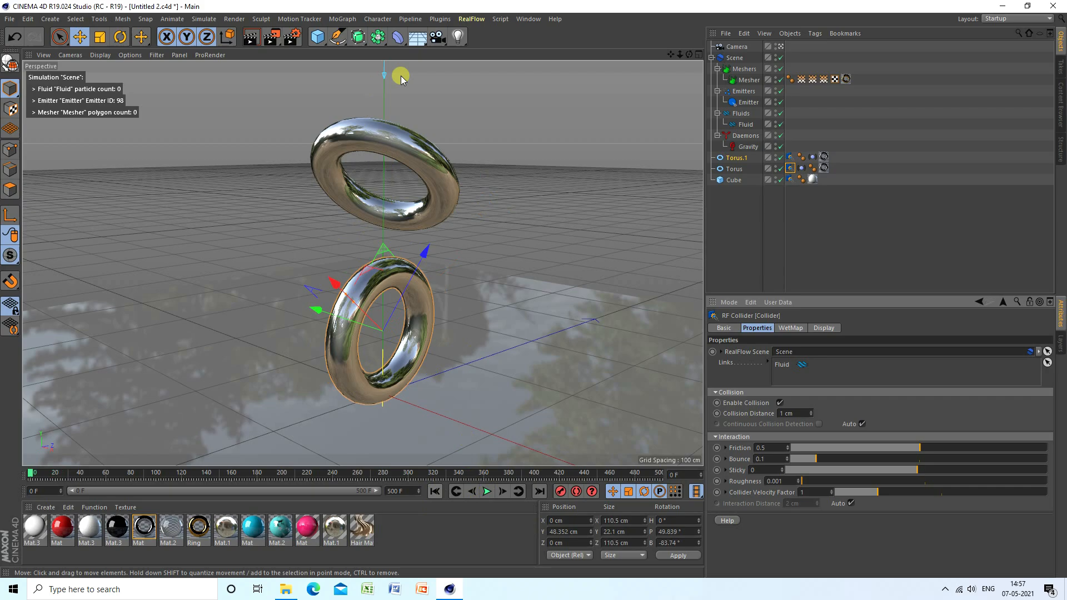
Step: Duplicate the floor cube, rotate the copy -90° in bank, and move it to about X -377 cm as a wall
left_click(252, 329)
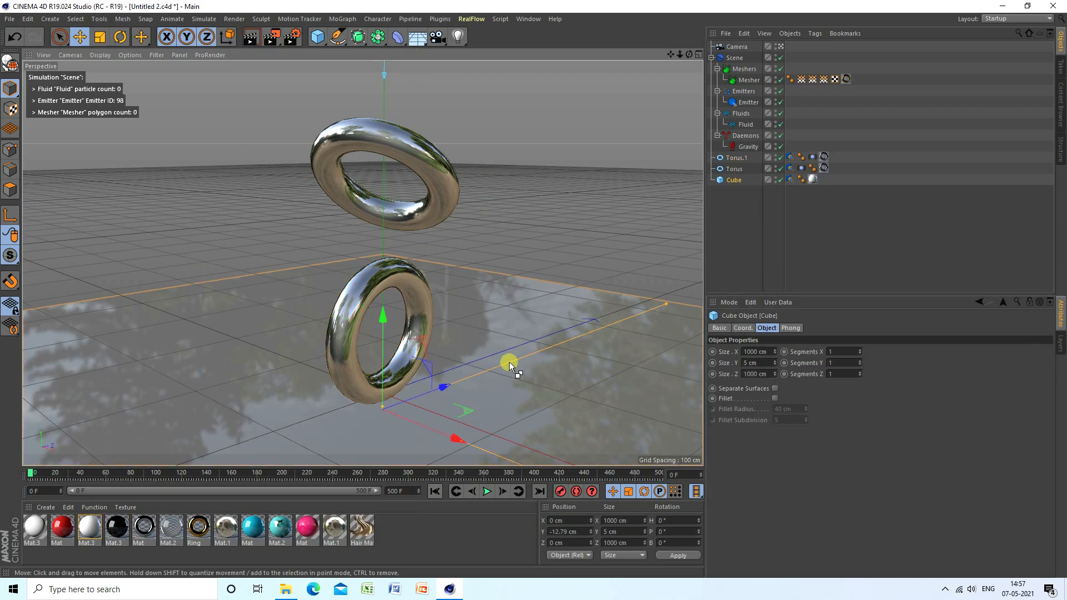
key("ctrl+c")
key("ctrl+v")
left_click(119, 39)
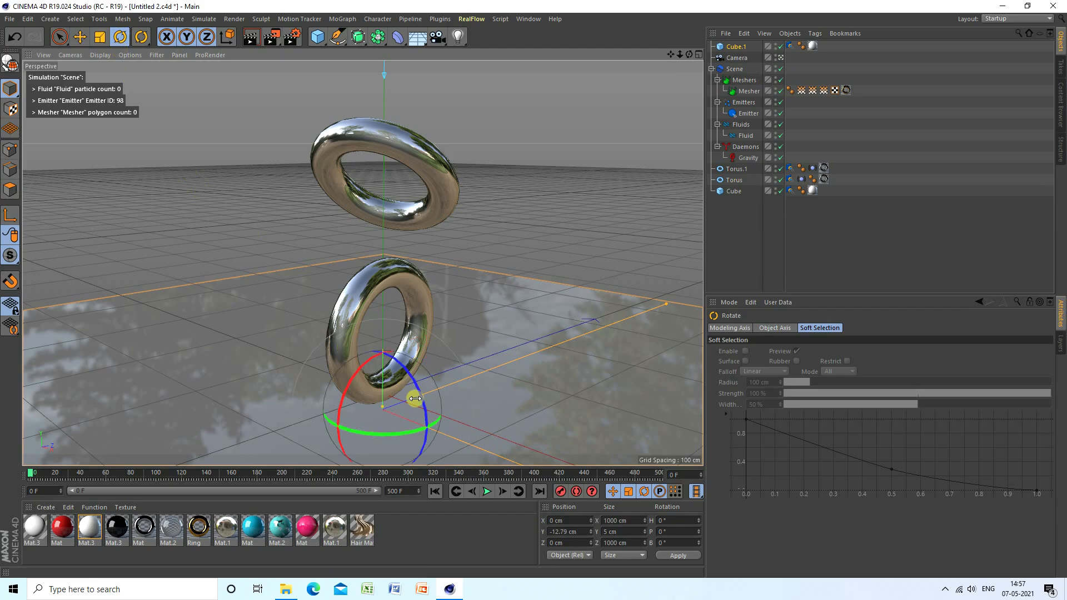
left_click_drag(422, 399, 359, 328)
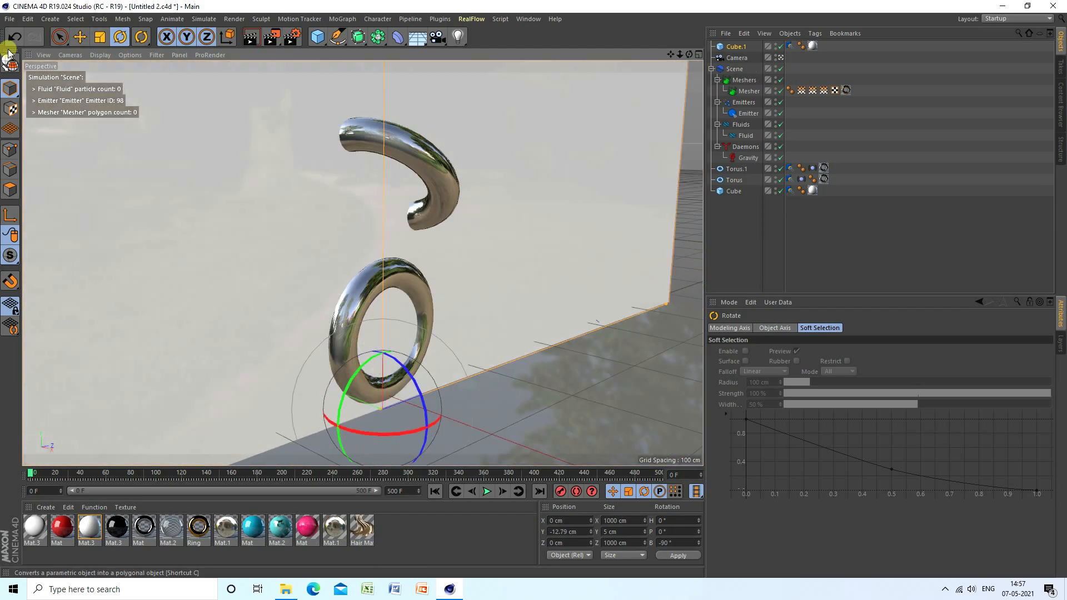
left_click(81, 37)
left_click_drag(336, 386, 124, 279)
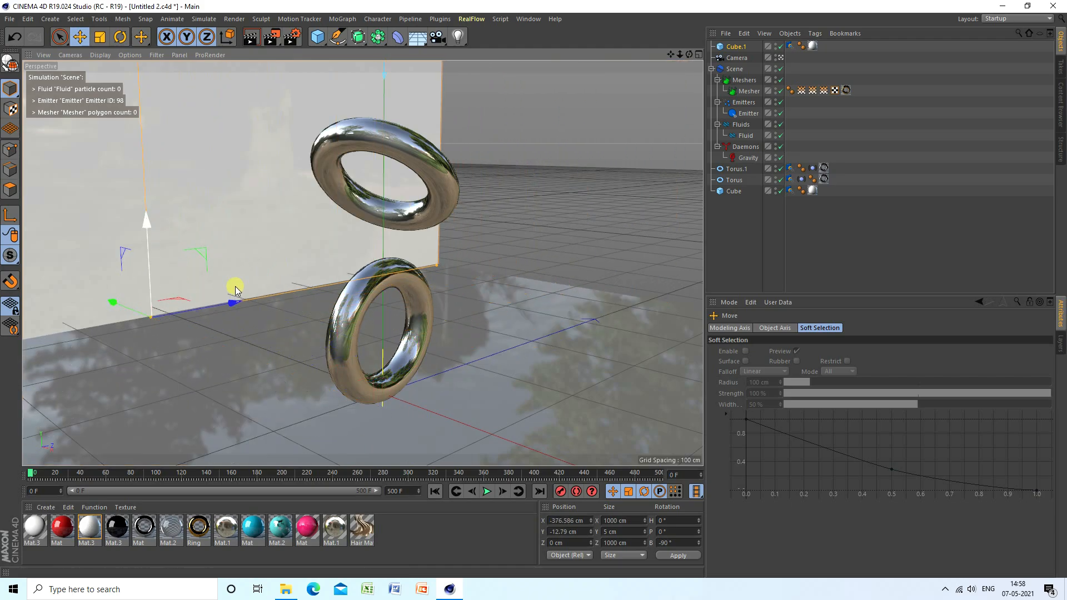
Step: Duplicate the floor cube again, rotate the copy -90° in pitch, and move it to about Z 357 cm as a second wall
left_click(268, 399)
key("ctrl+c")
key("ctrl+v")
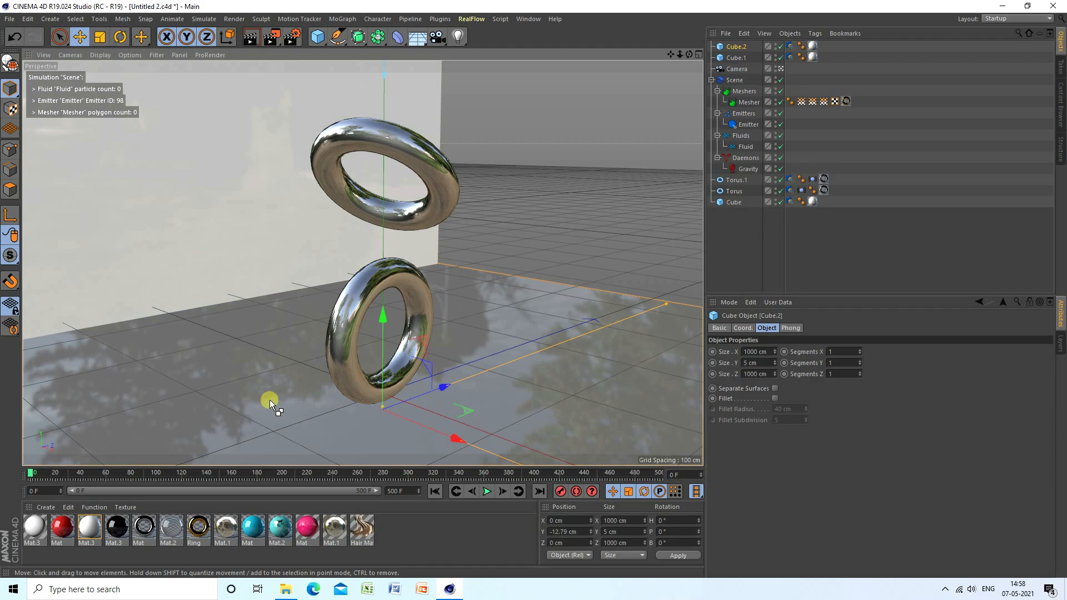
left_click(120, 37)
left_click_drag(351, 368, 623, 336)
left_click(79, 36)
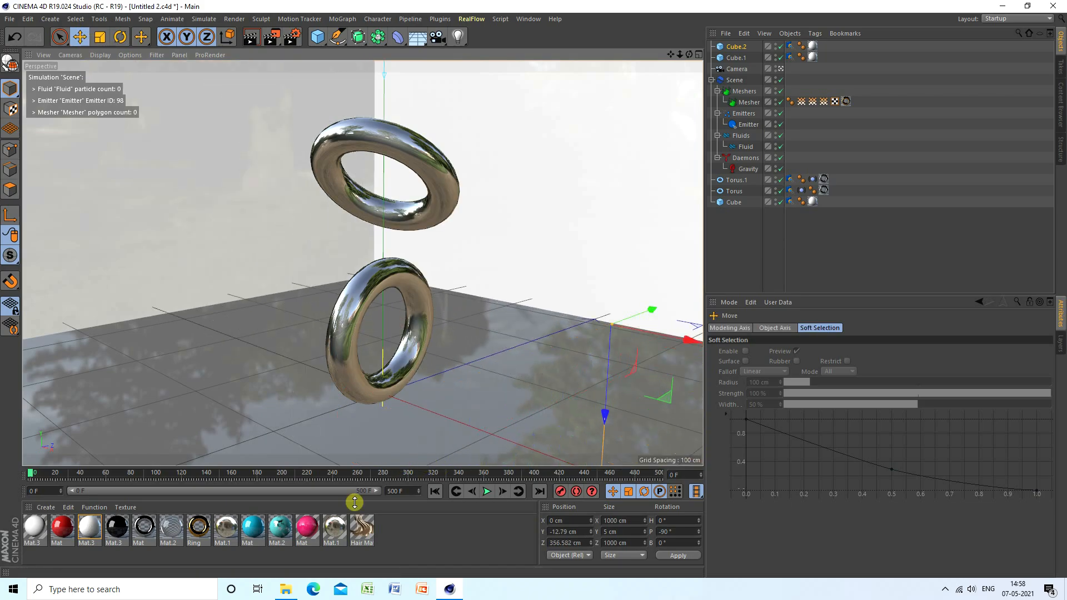
Step: Apply the pink Mat material to both wall cubes and add a Sky object with the Mat.1 material
left_click_drag(308, 529, 811, 57)
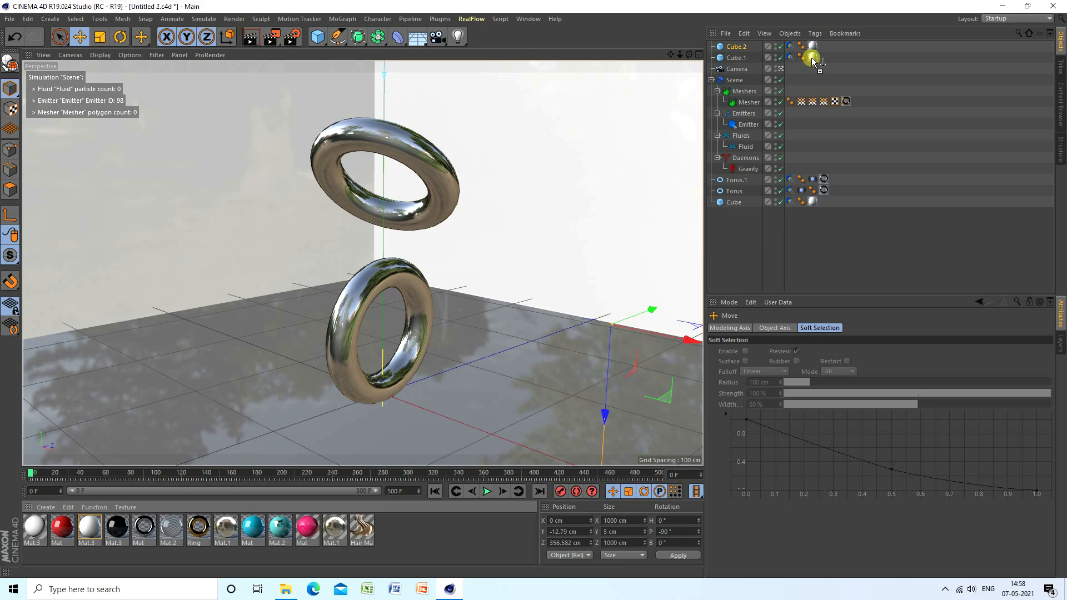
left_click_drag(308, 528, 812, 47)
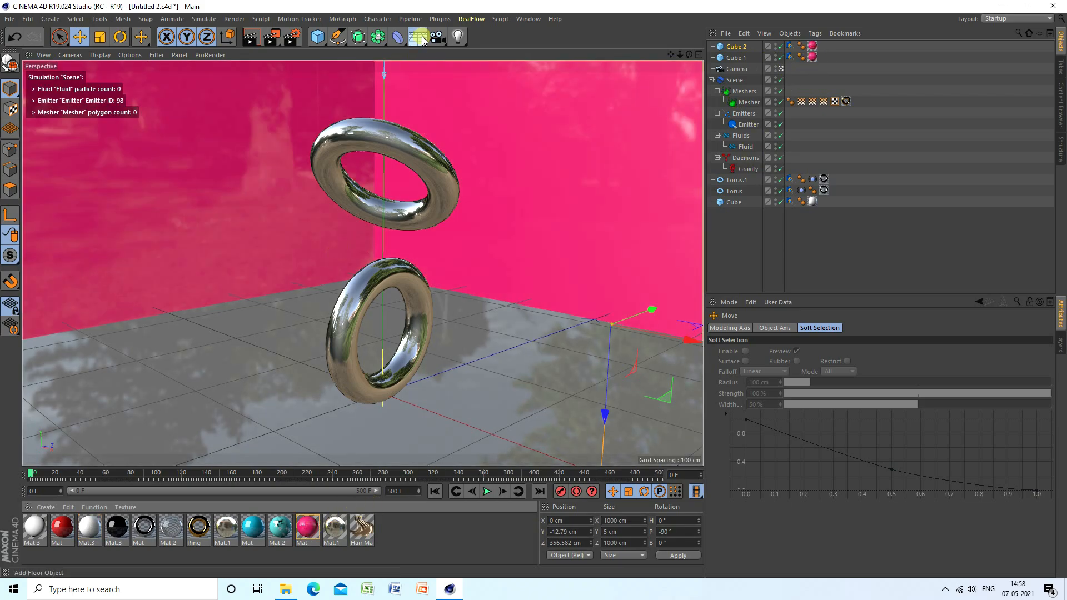
left_click_drag(420, 38, 451, 73)
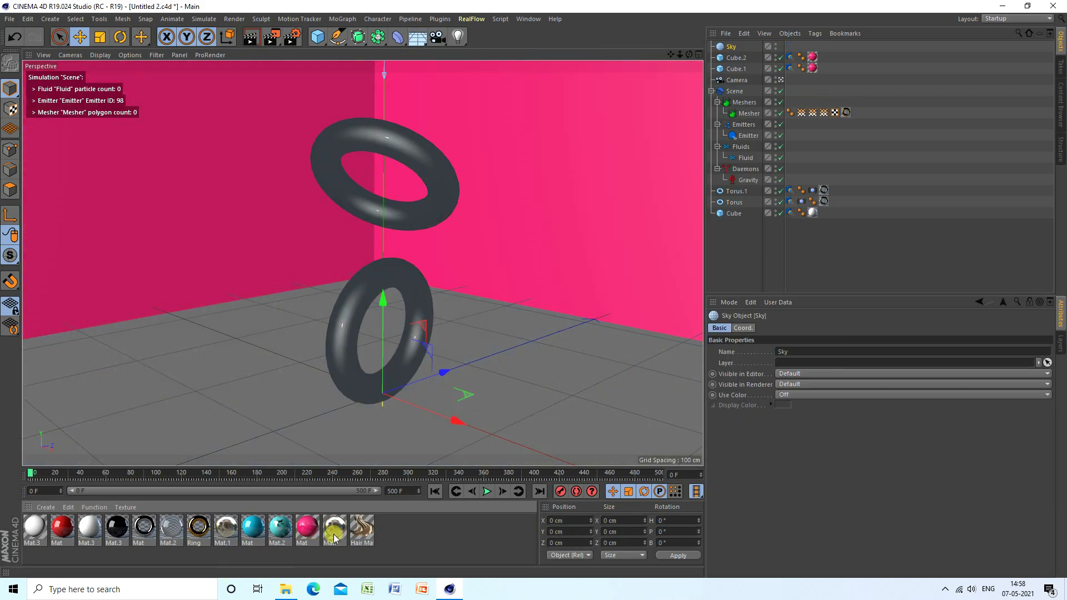
left_click_drag(334, 531, 732, 47)
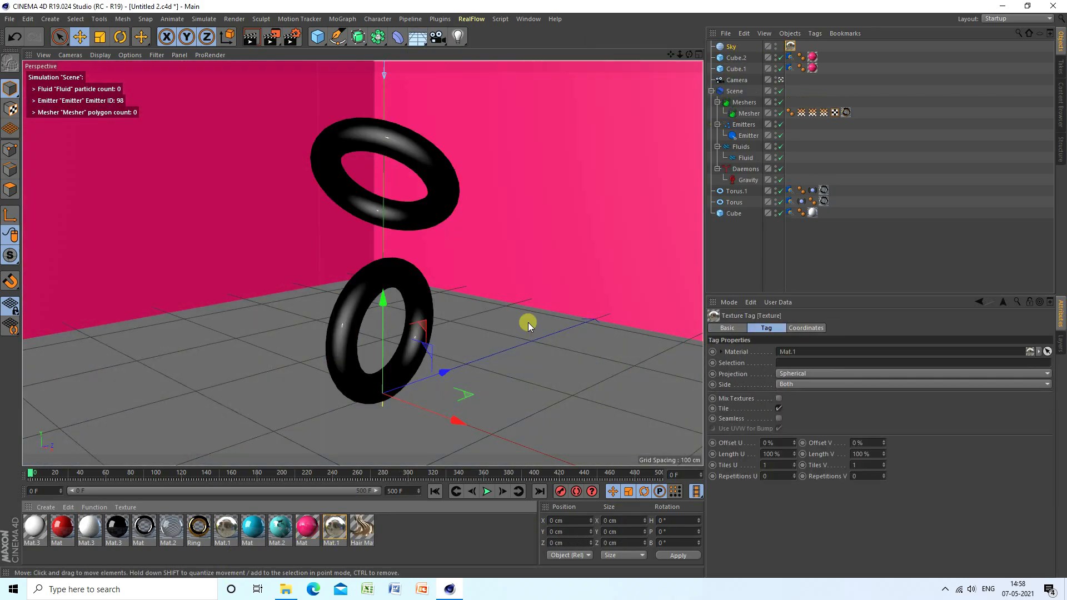
Step: Relink Mat.1's luminance texture to Hdri Images from the realflow tex folder, copying it to the project location
double_click(334, 528)
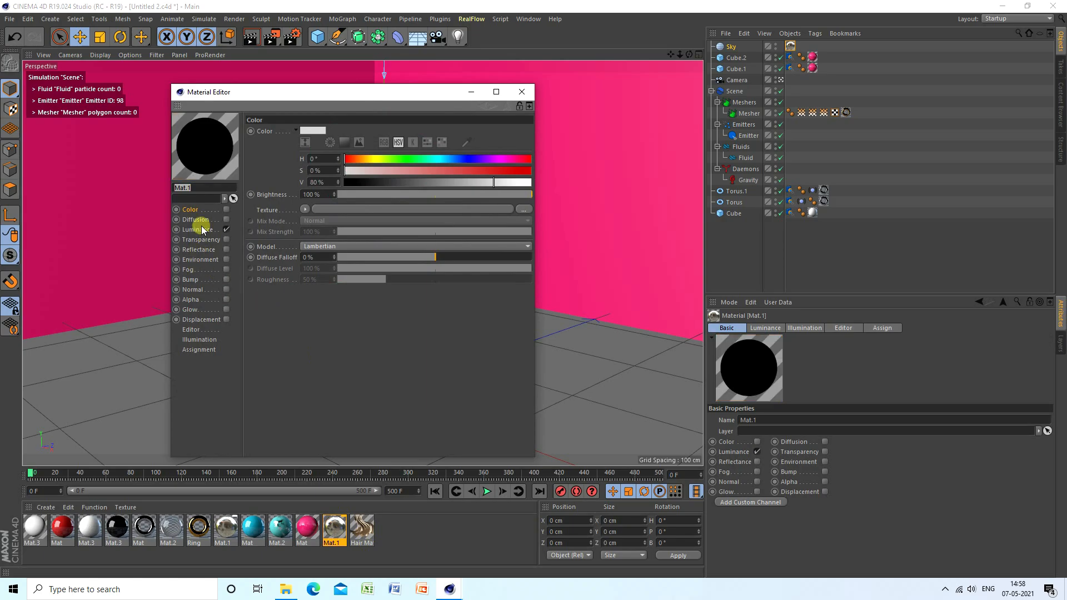
left_click(197, 229)
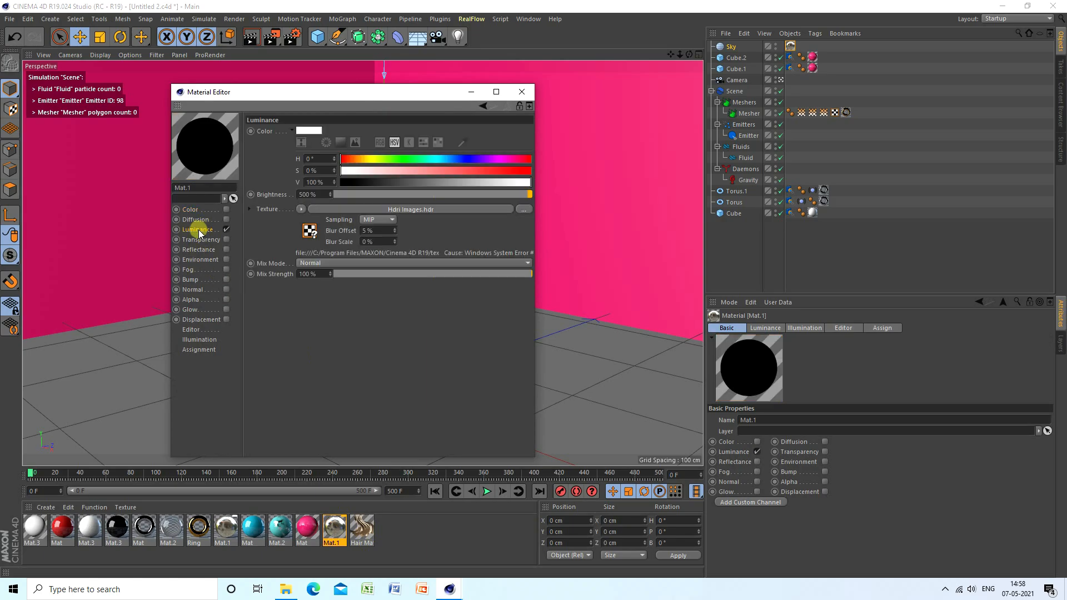
left_click(309, 230)
left_click(523, 220)
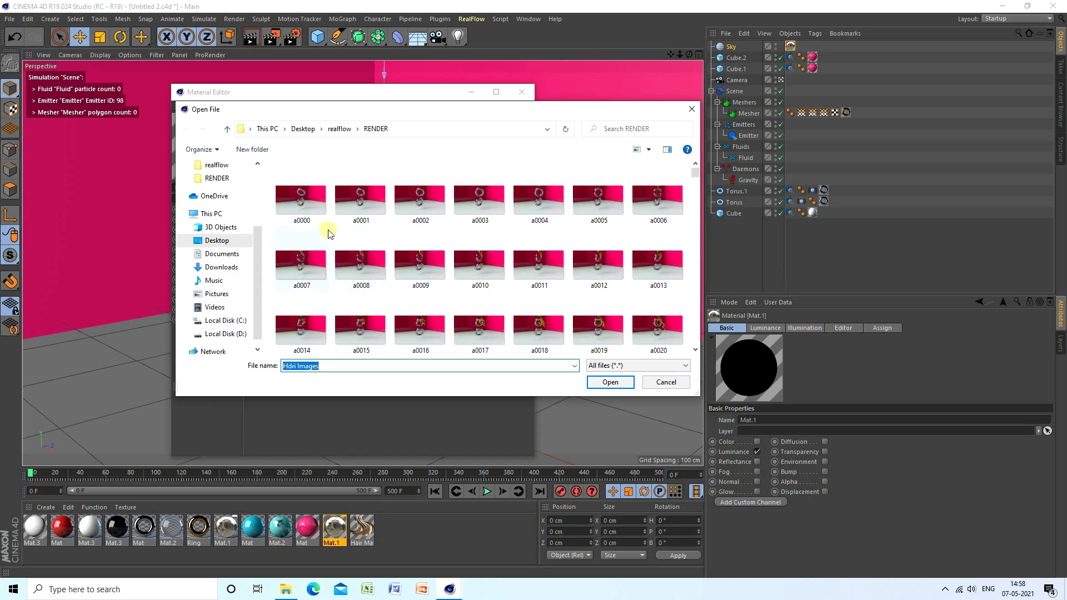
left_click(226, 129)
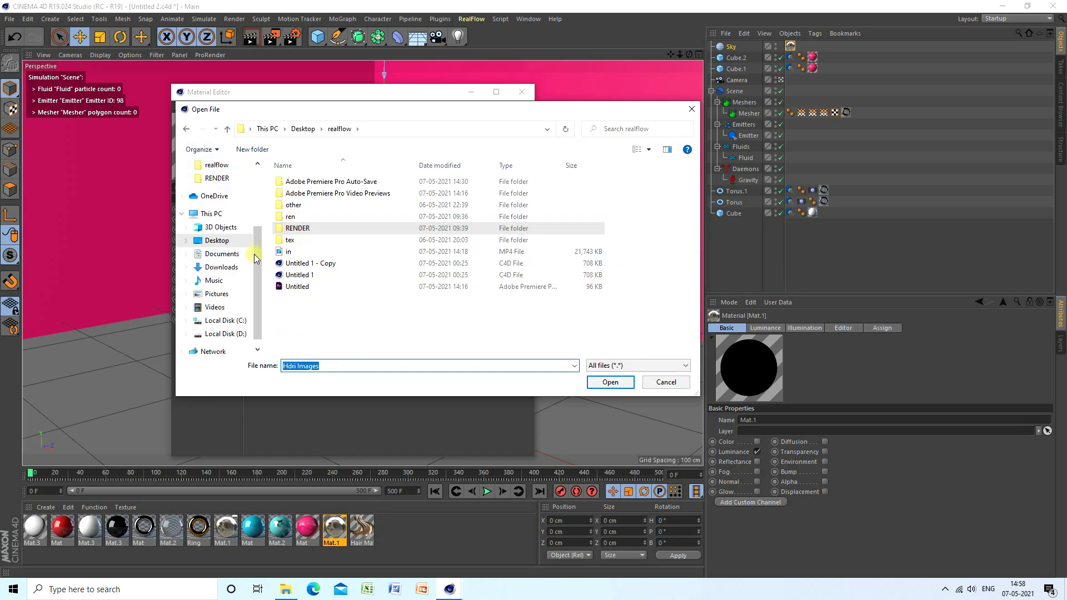
left_click(299, 241)
key("Return")
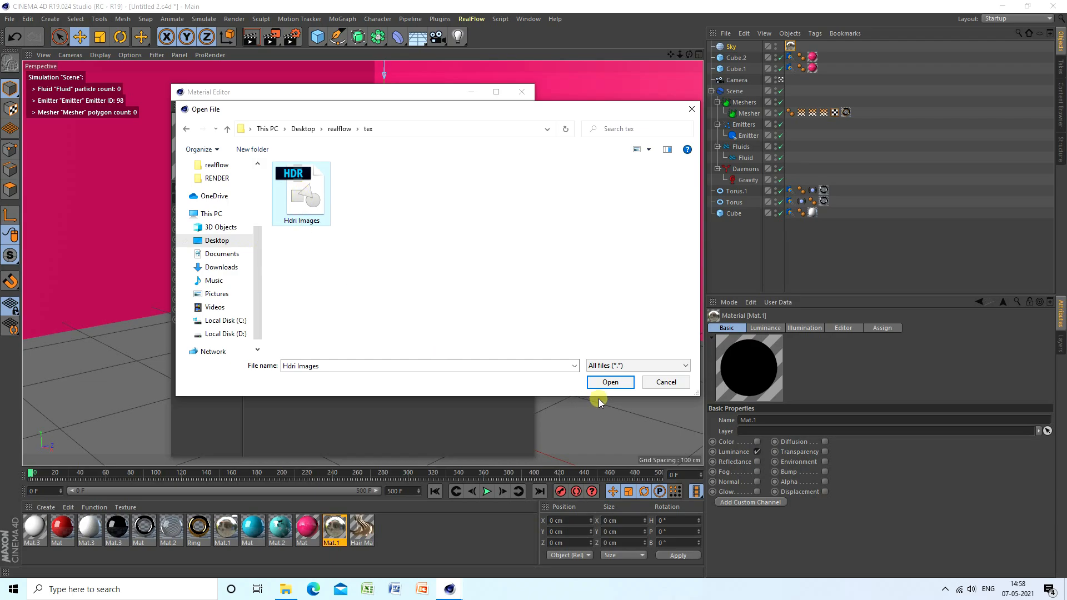
left_click(609, 382)
left_click(549, 332)
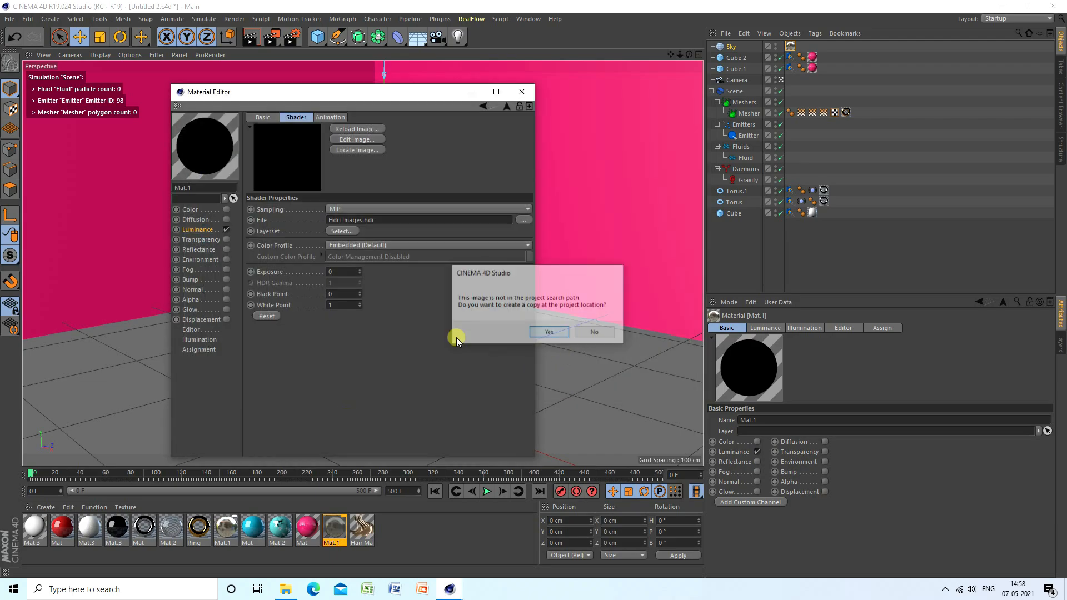
left_click(521, 92)
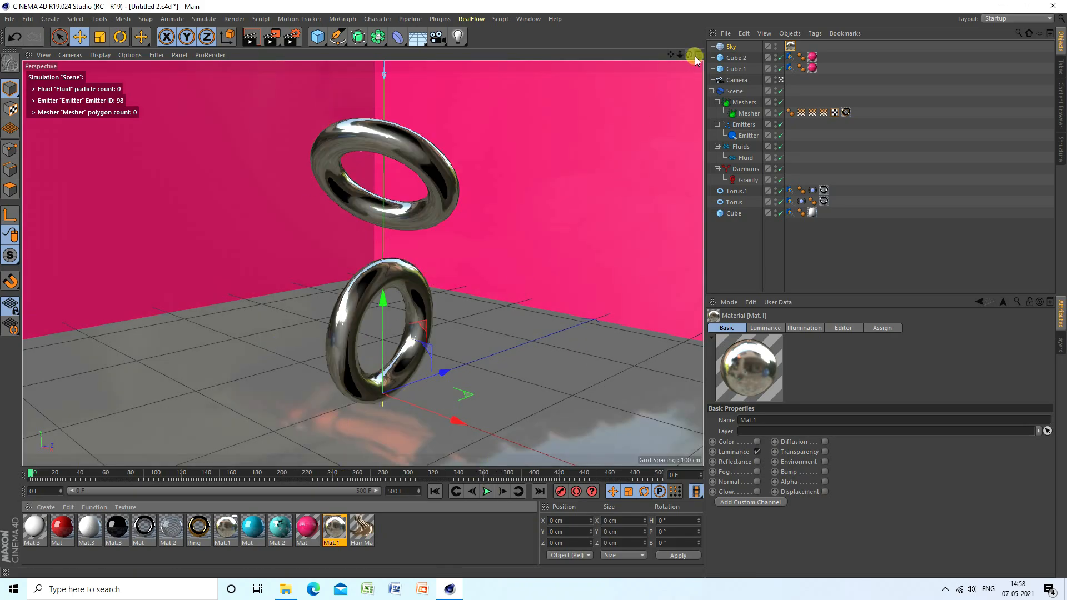
Step: Review the Scene's solver settings, the Mesher's mesh settings, and the Emitter's emission and coordinate settings
left_click_drag(690, 55, 533, 288)
left_click_drag(679, 54, 534, 289)
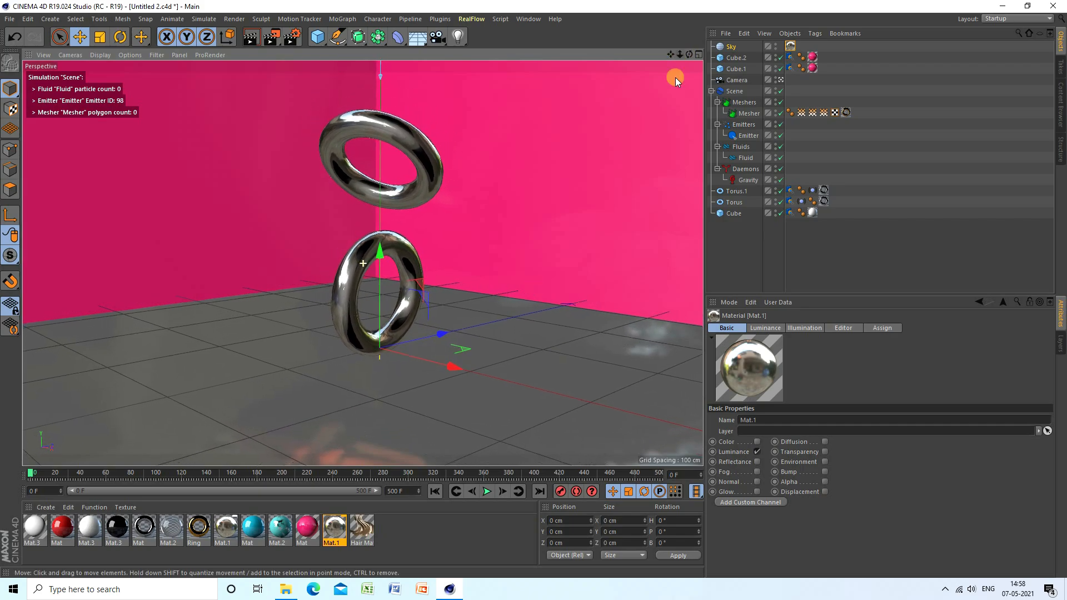
left_click(730, 46)
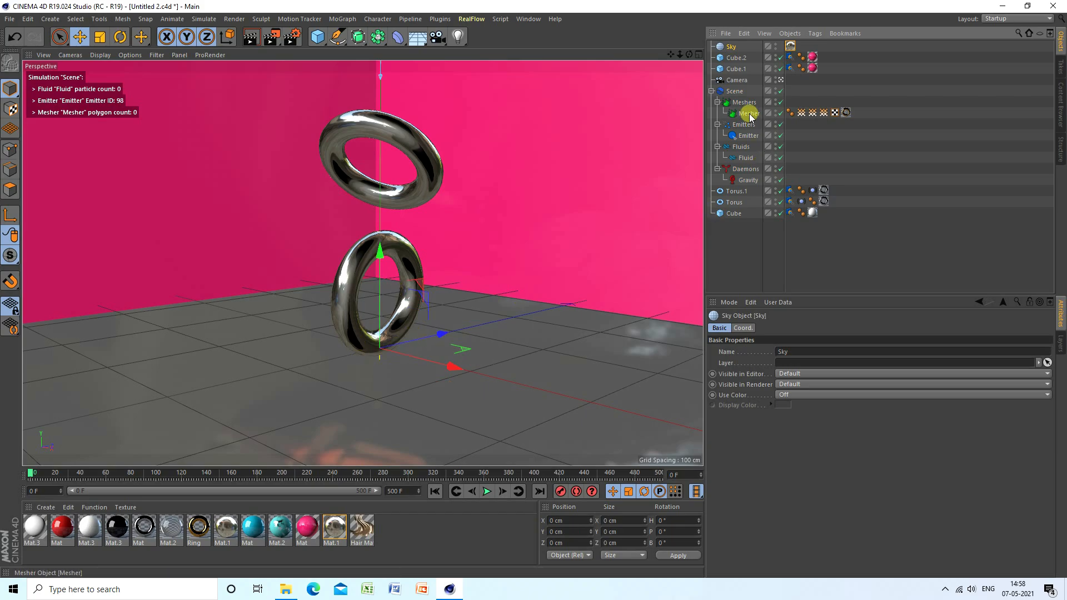
left_click(733, 92)
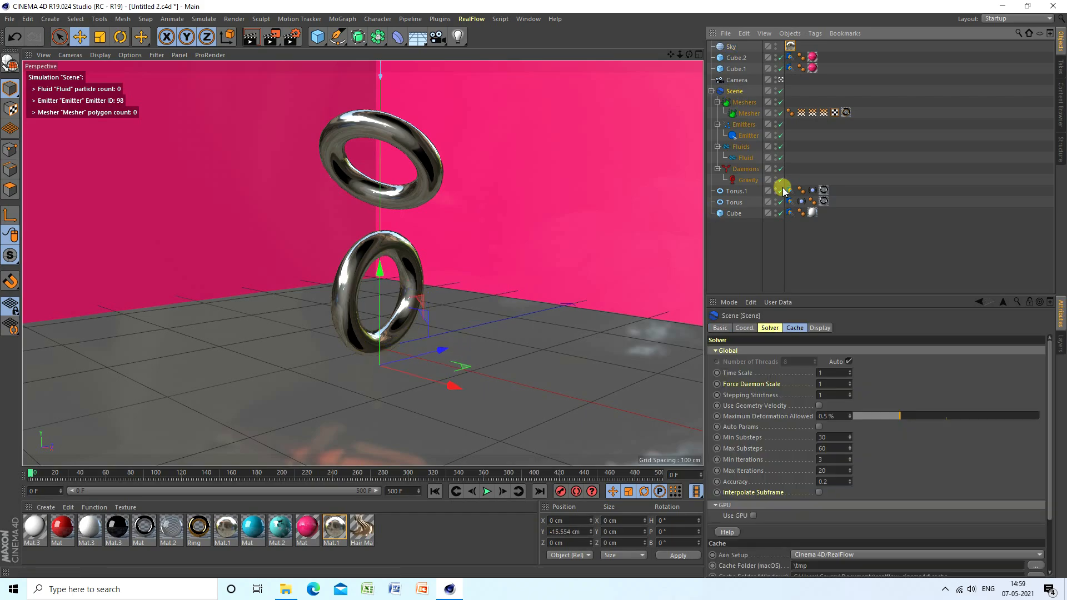
scroll(858, 476, "down", 2)
scroll(858, 476, "up", 3)
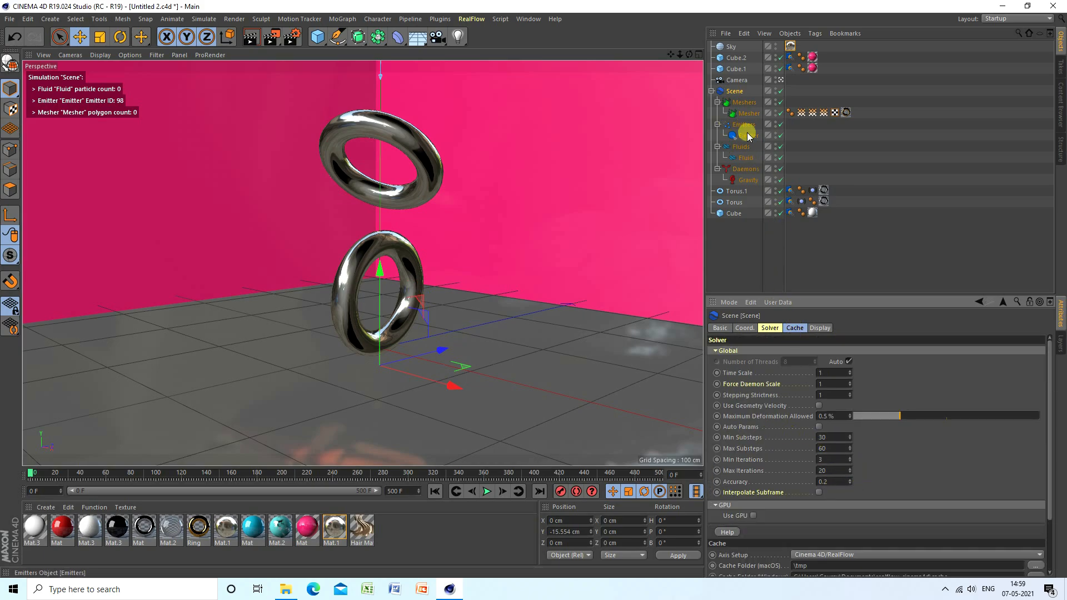
left_click(748, 114)
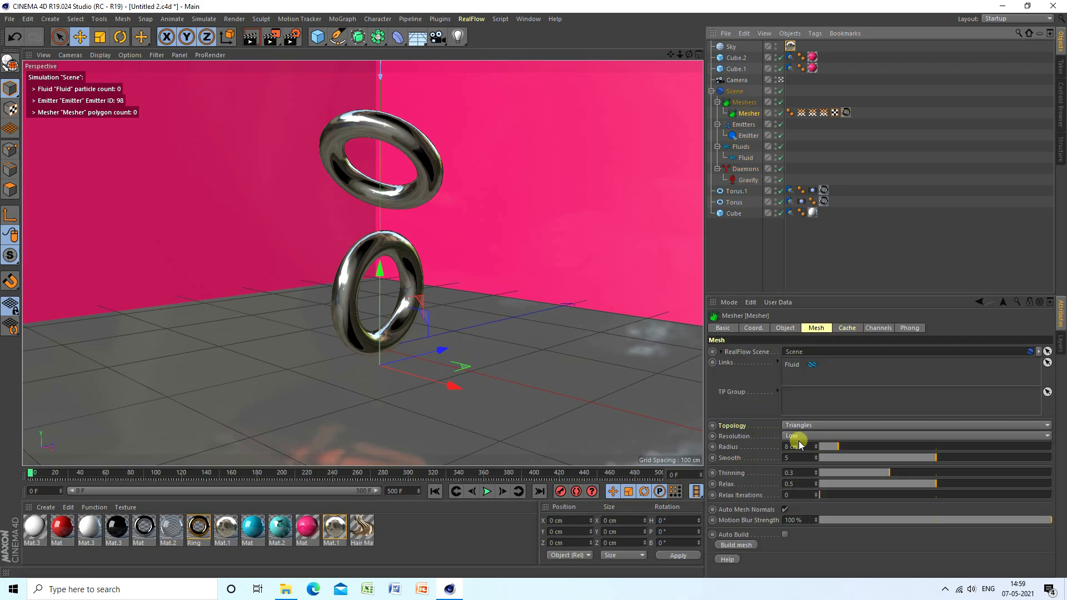
left_click(748, 135)
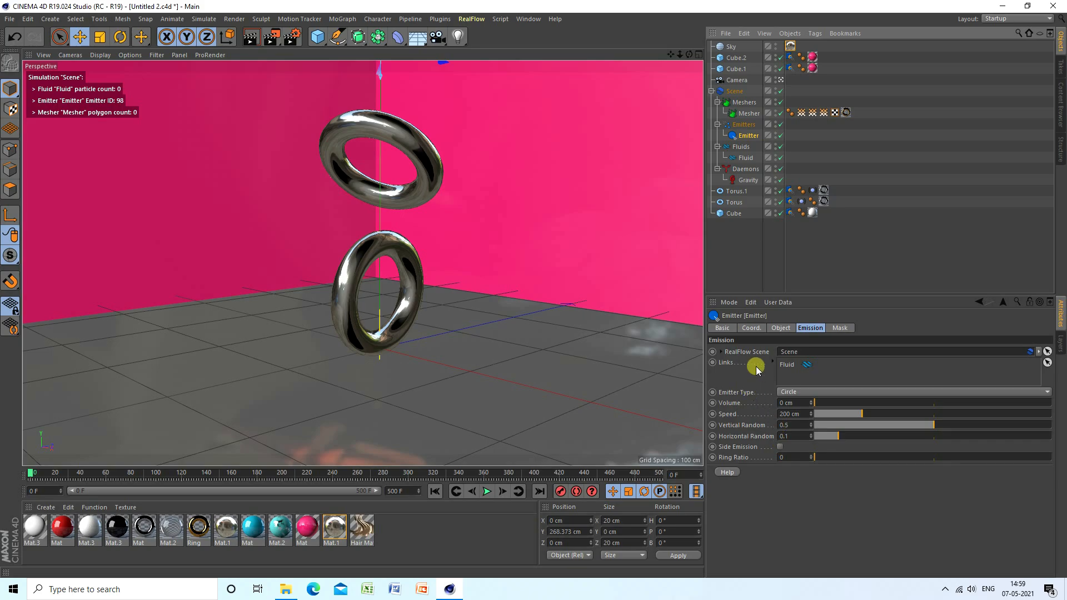
left_click(788, 329)
left_click(757, 327)
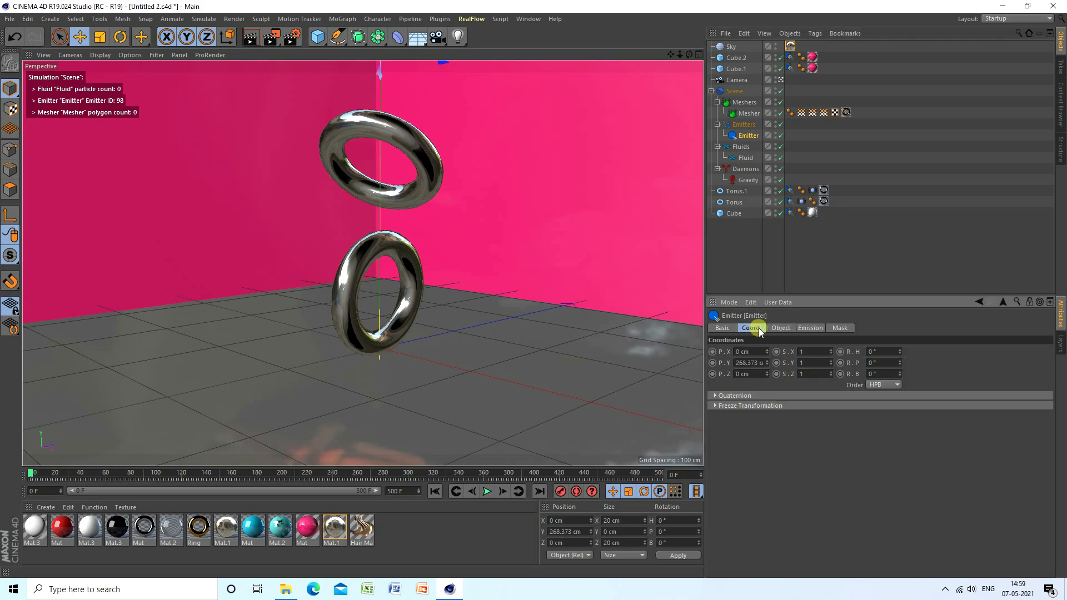
left_click(805, 328)
Step: Set the Fluid object's resolution to 100 and check its cache settings
left_click(746, 158)
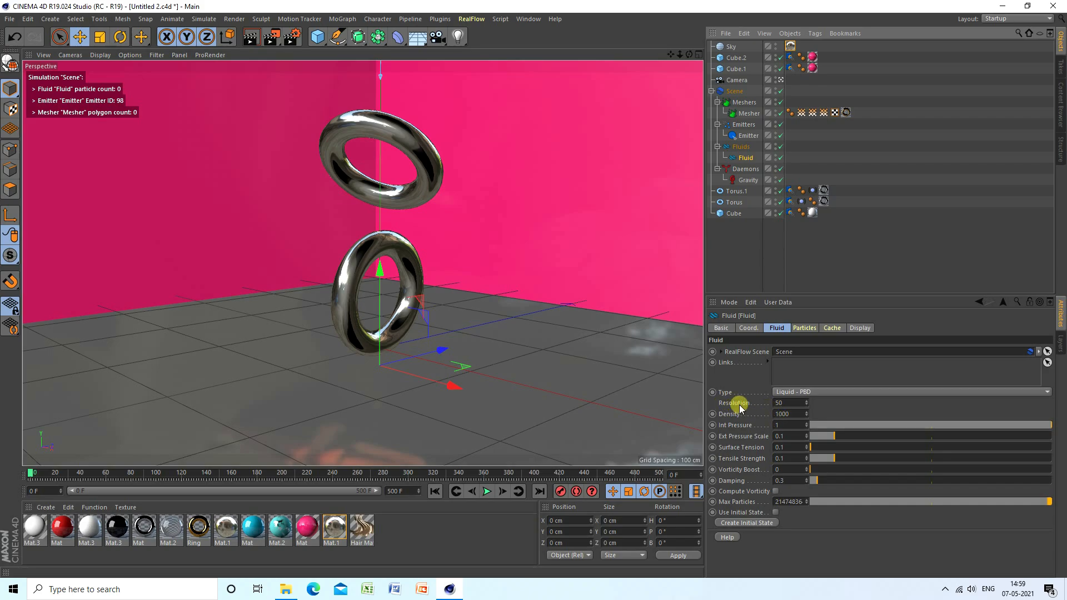
double_click(783, 403)
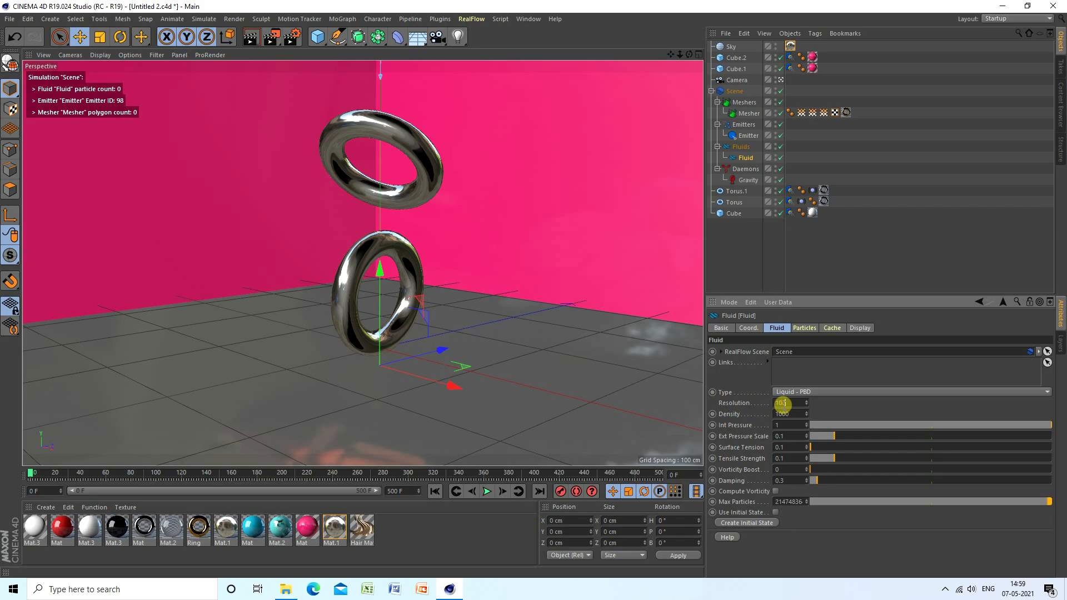
type("100")
key("Return")
left_click(805, 329)
left_click(828, 328)
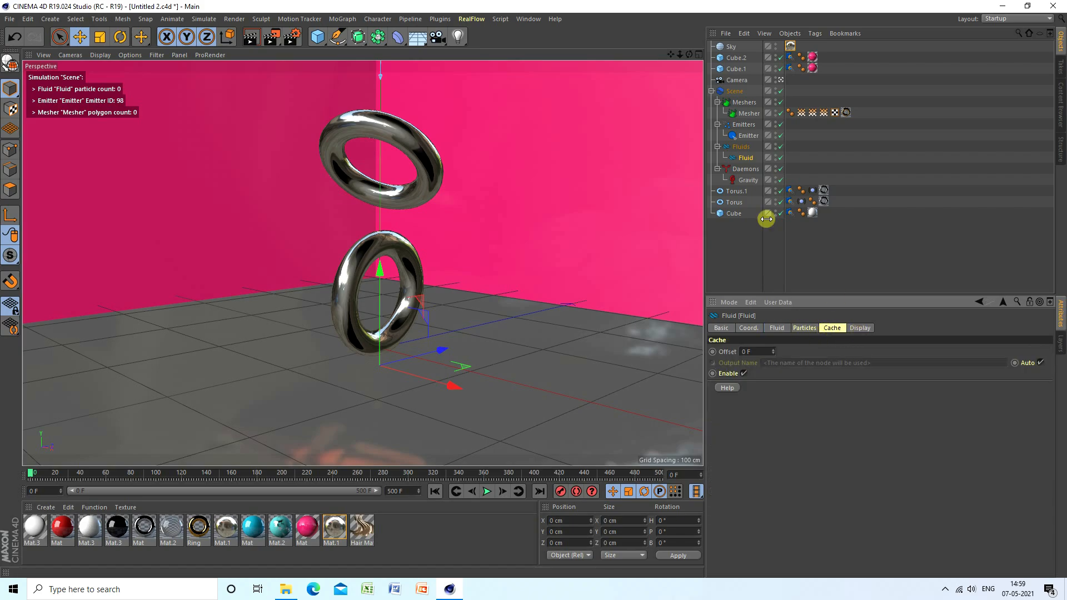
Step: Check the Gravity daemon's settings and start caching the RealFlow Scene's simulation
left_click(748, 180)
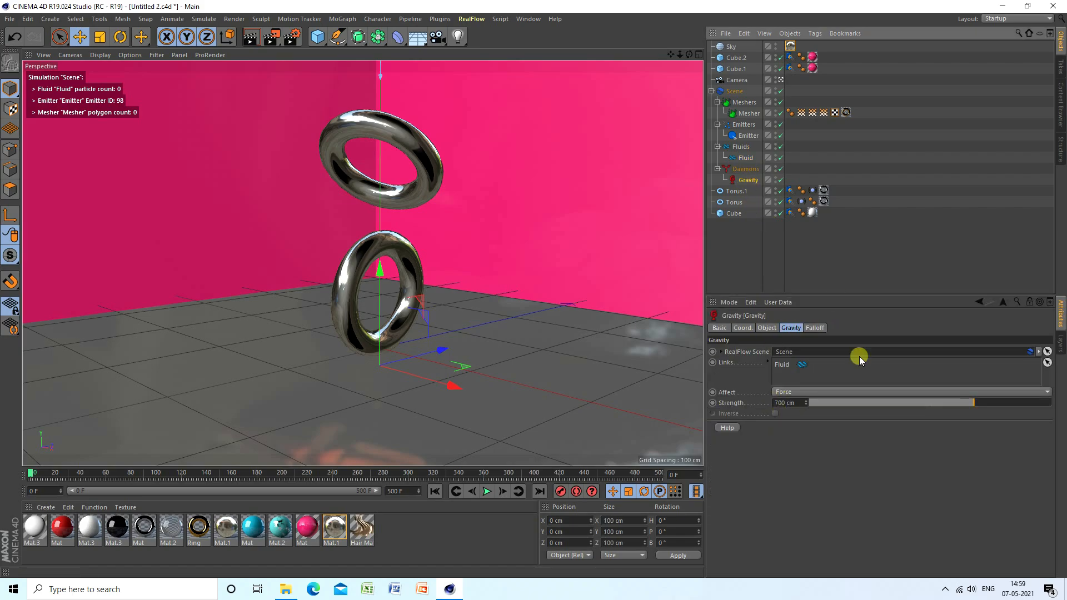
left_click(735, 92)
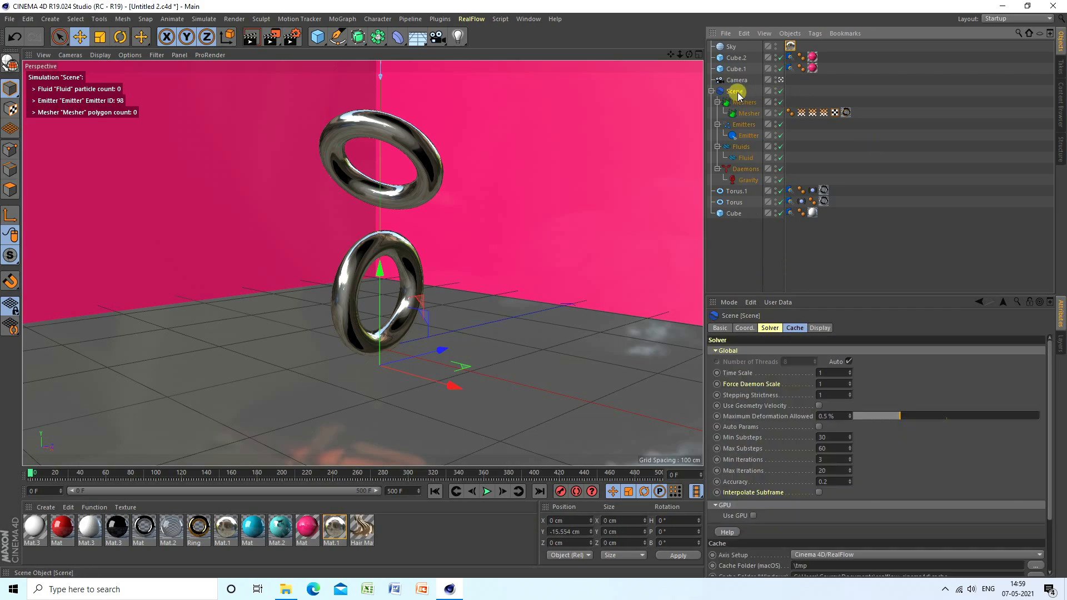
left_click(796, 328)
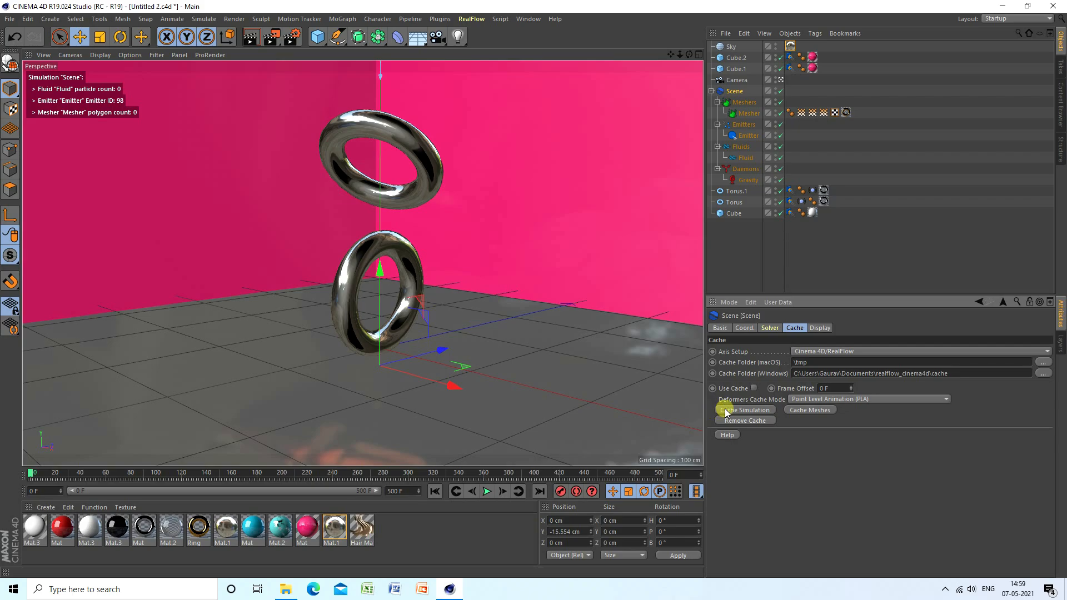
left_click(742, 410)
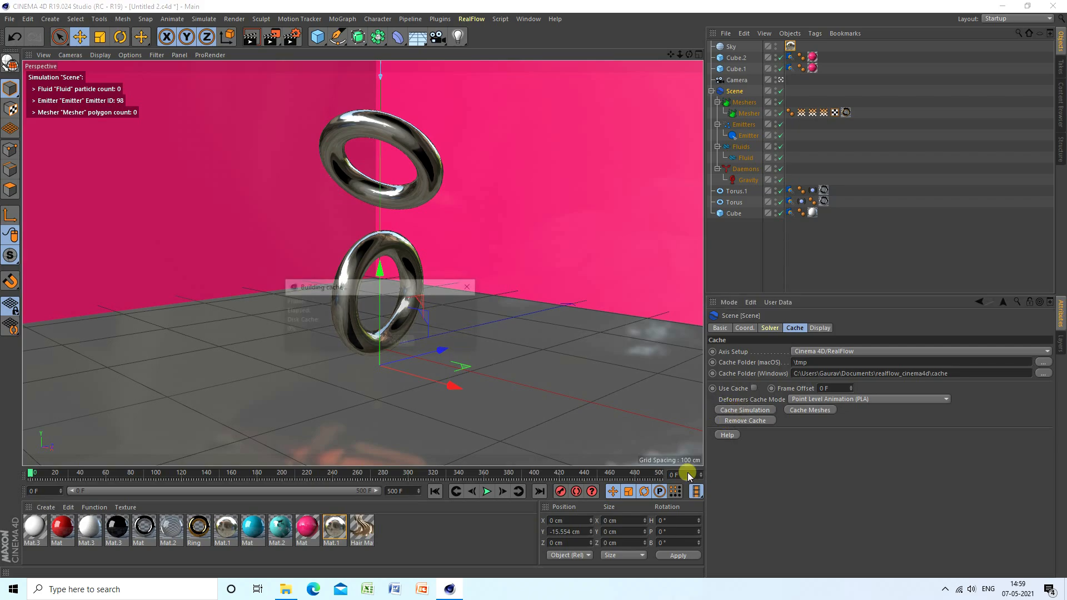